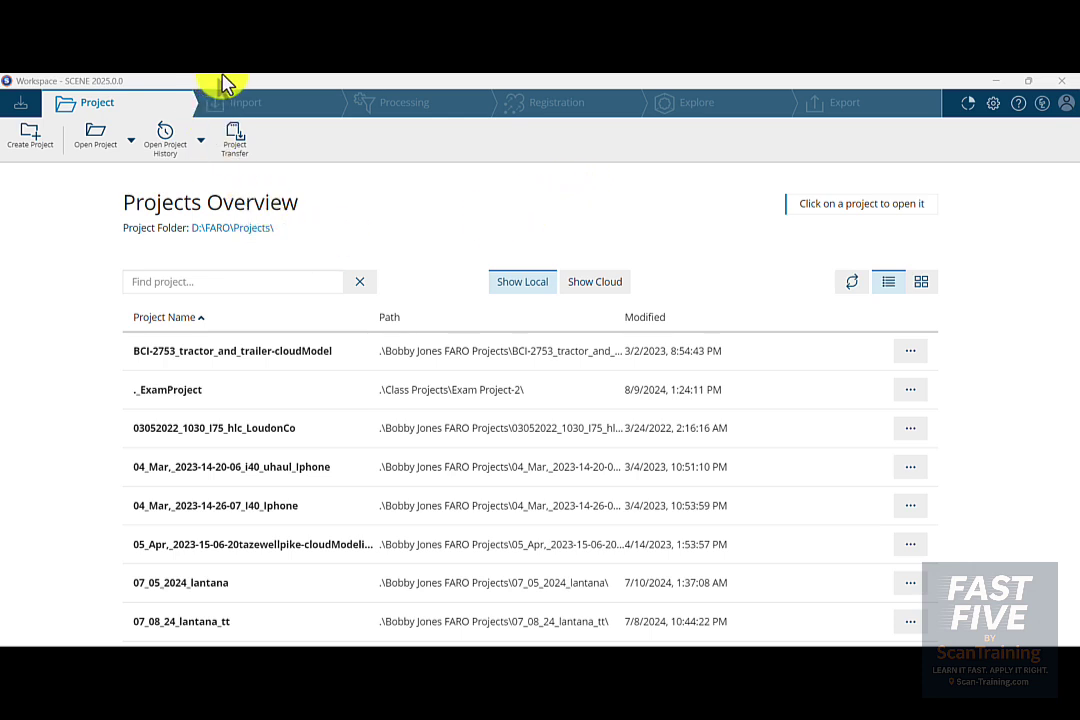
# - Use Project Transfer to copy 2025_0212_1156_BEJ_Pano from H:\ into the local projects and dismiss the success message
pyautogui.click(238, 137)
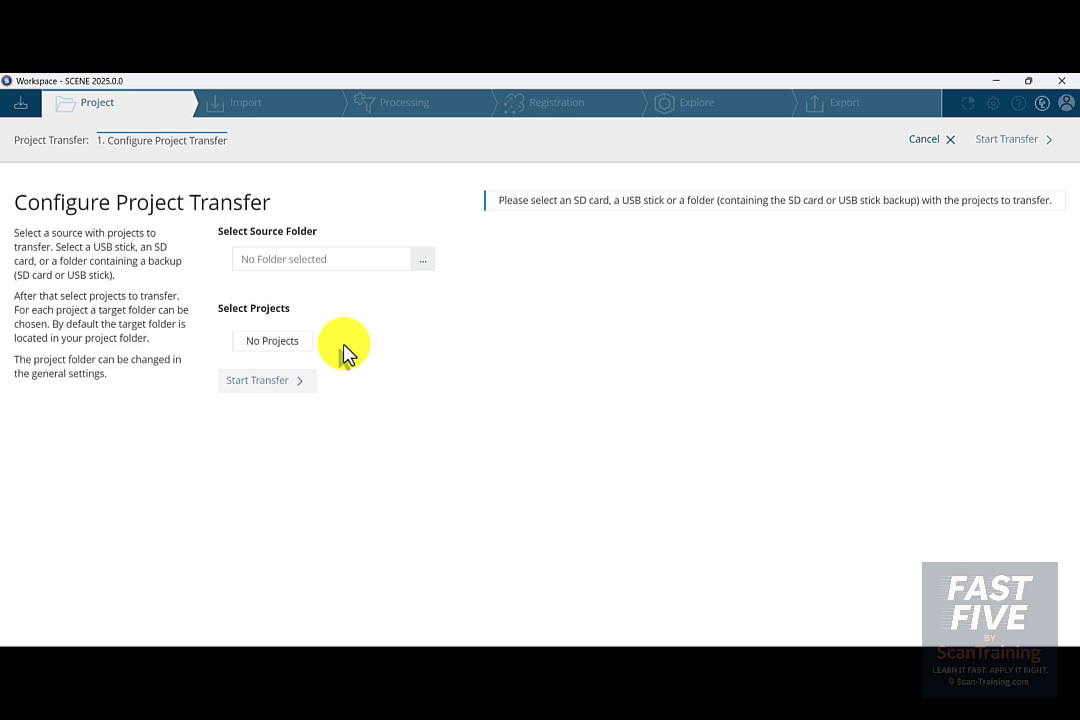
pyautogui.click(422, 260)
pyautogui.write('H:\\')
pyautogui.press('Return')
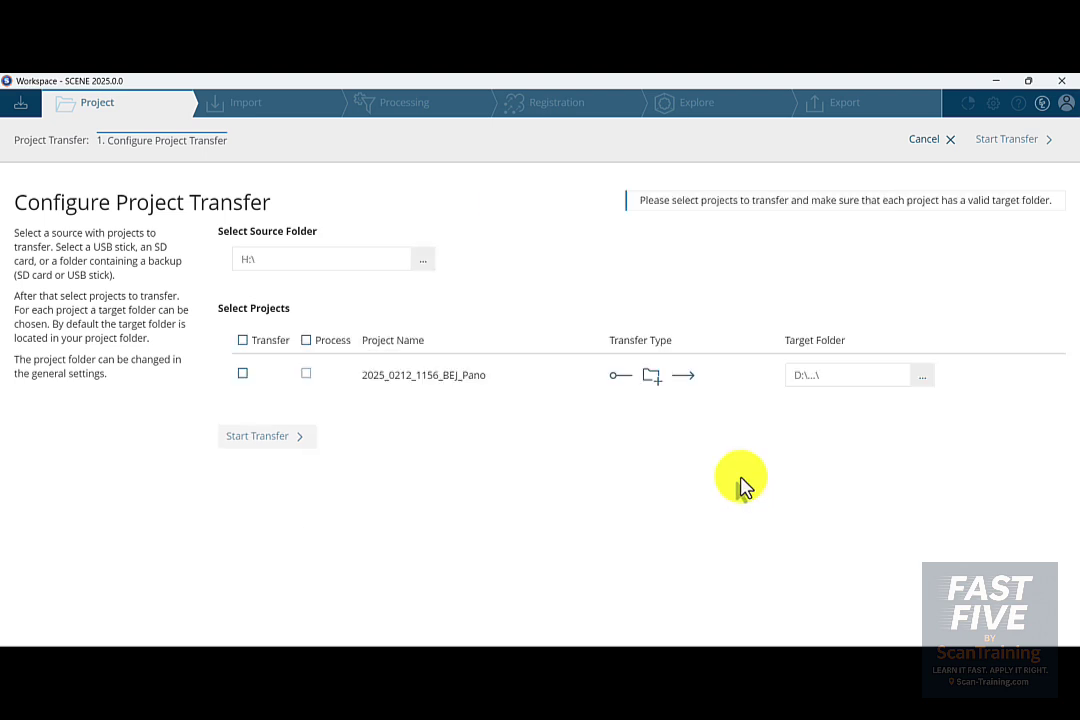
pyautogui.click(243, 377)
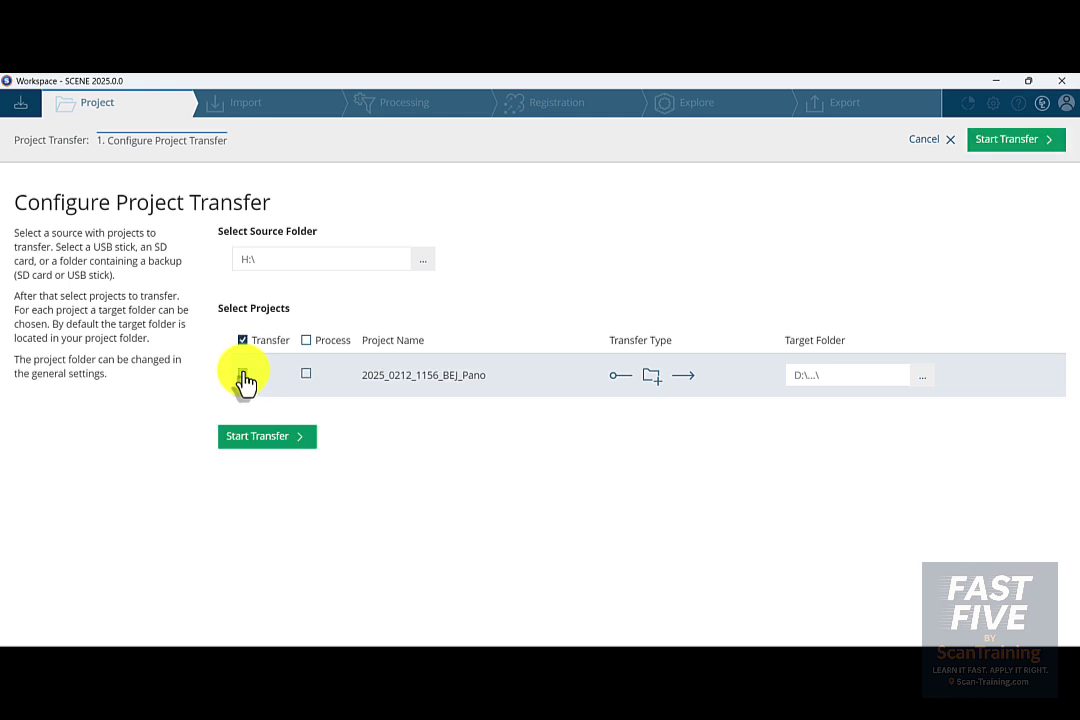
pyautogui.click(257, 442)
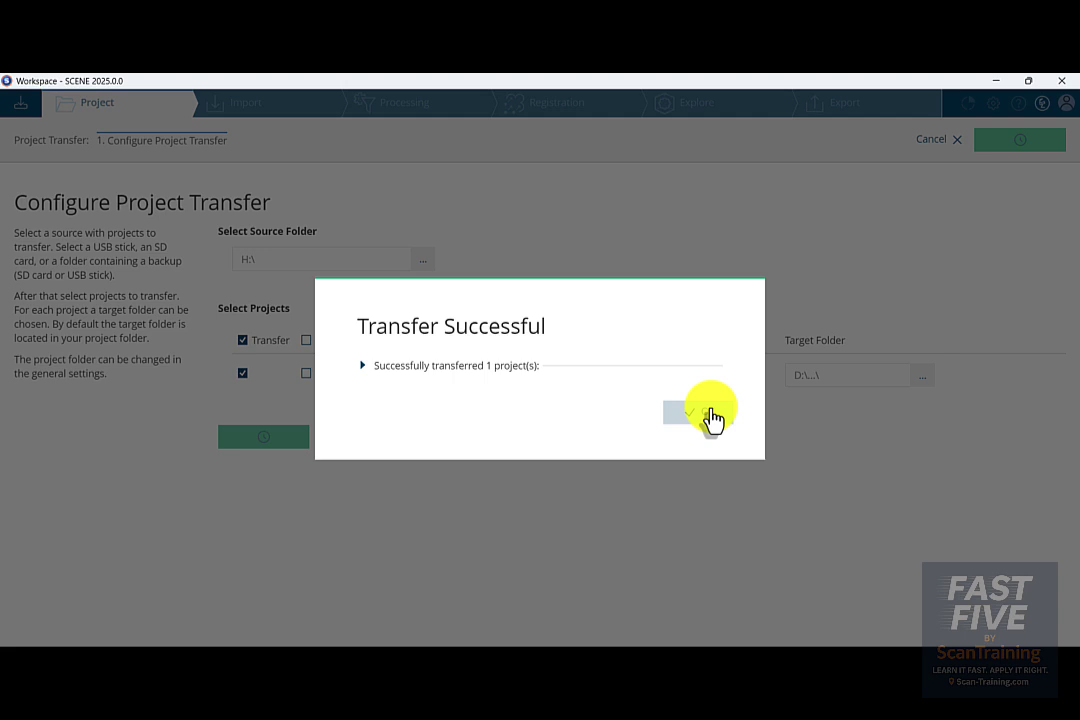
pyautogui.click(712, 418)
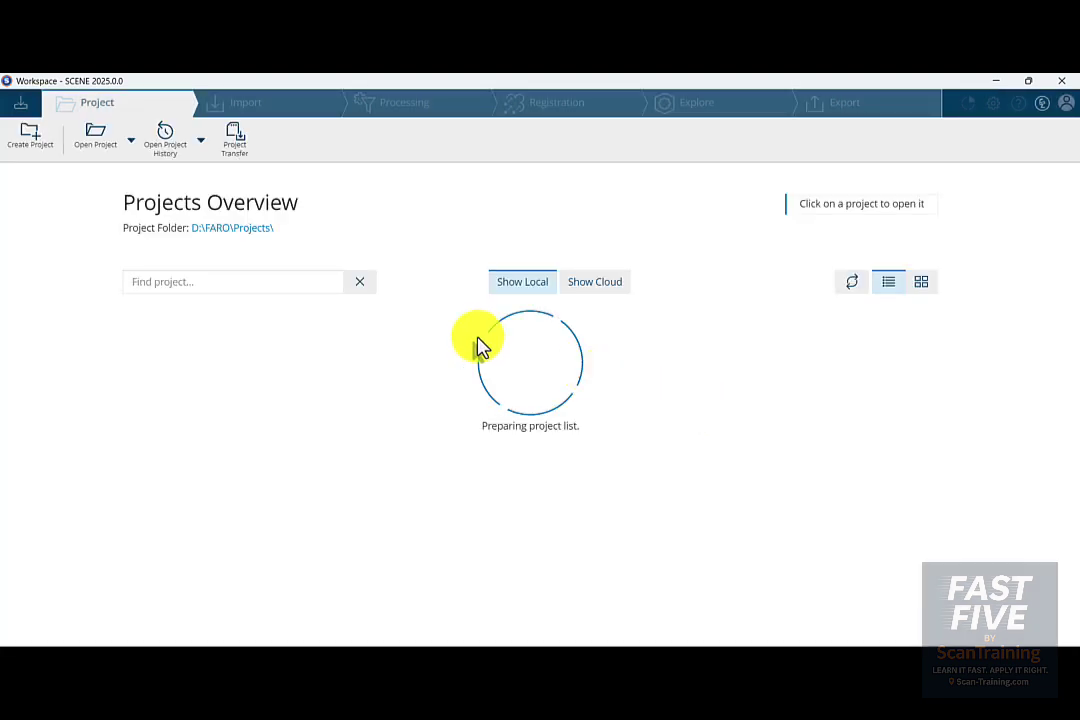
# - Search for 'pano', open 2025_0212_1156_BEJ_Pano, and start Process Scans
pyautogui.click(234, 281)
pyautogui.write('pano')
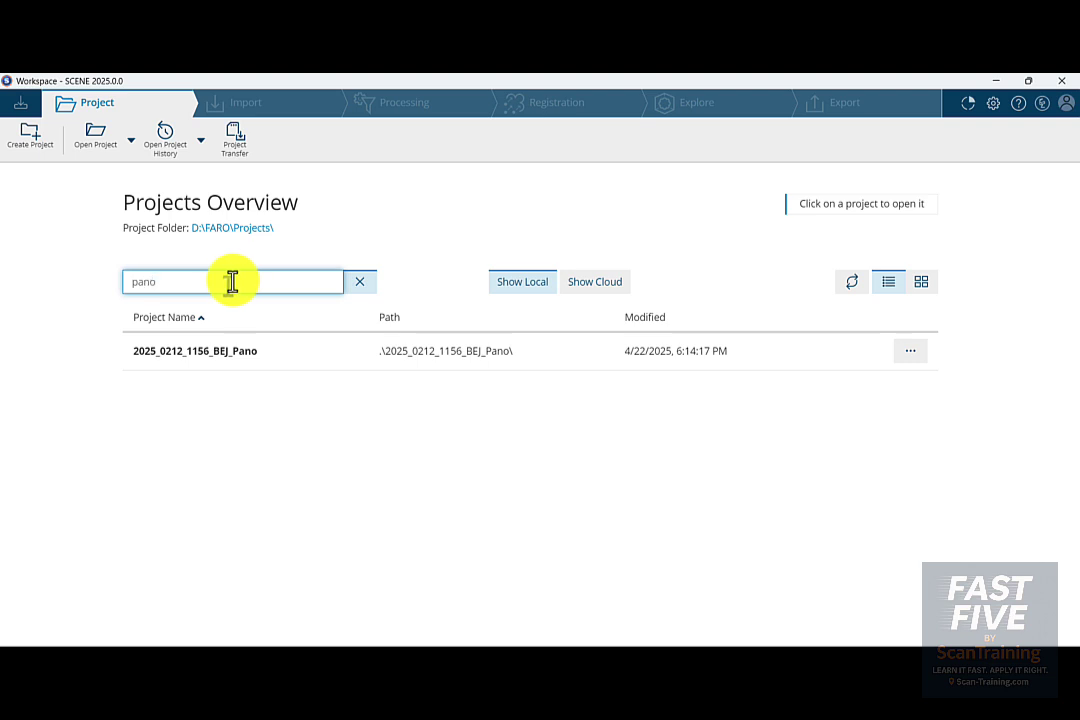
pyautogui.click(196, 360)
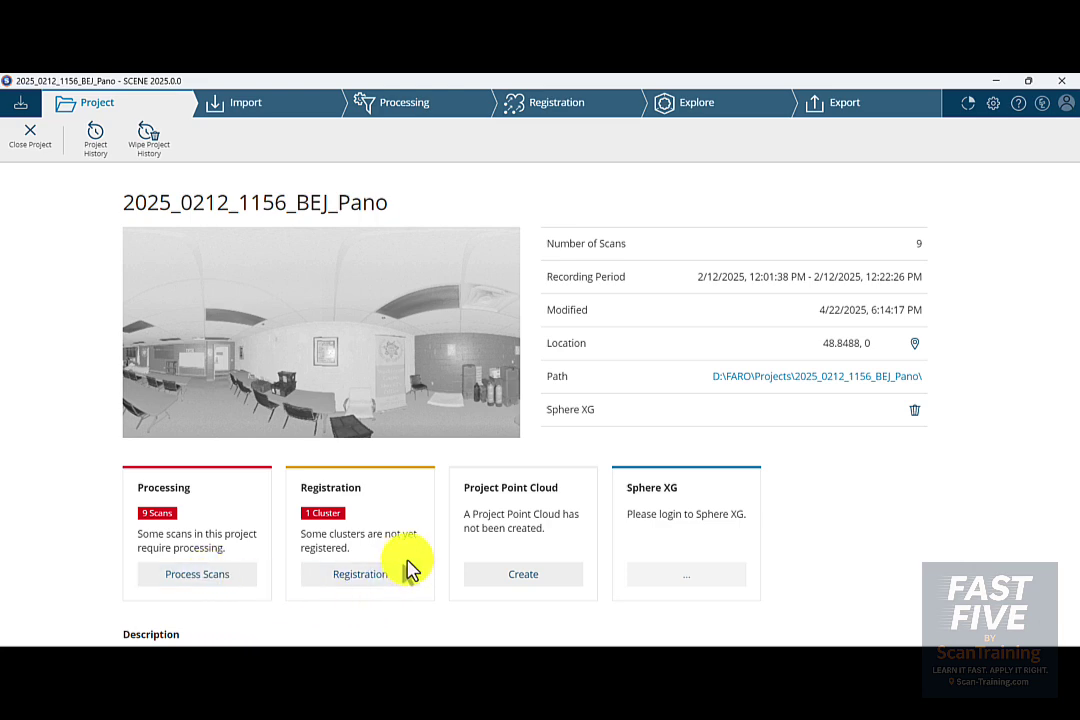
pyautogui.click(176, 578)
# - Select the project folder so all 9 scans are chosen, then proceed to Configure Processing
pyautogui.click(584, 254)
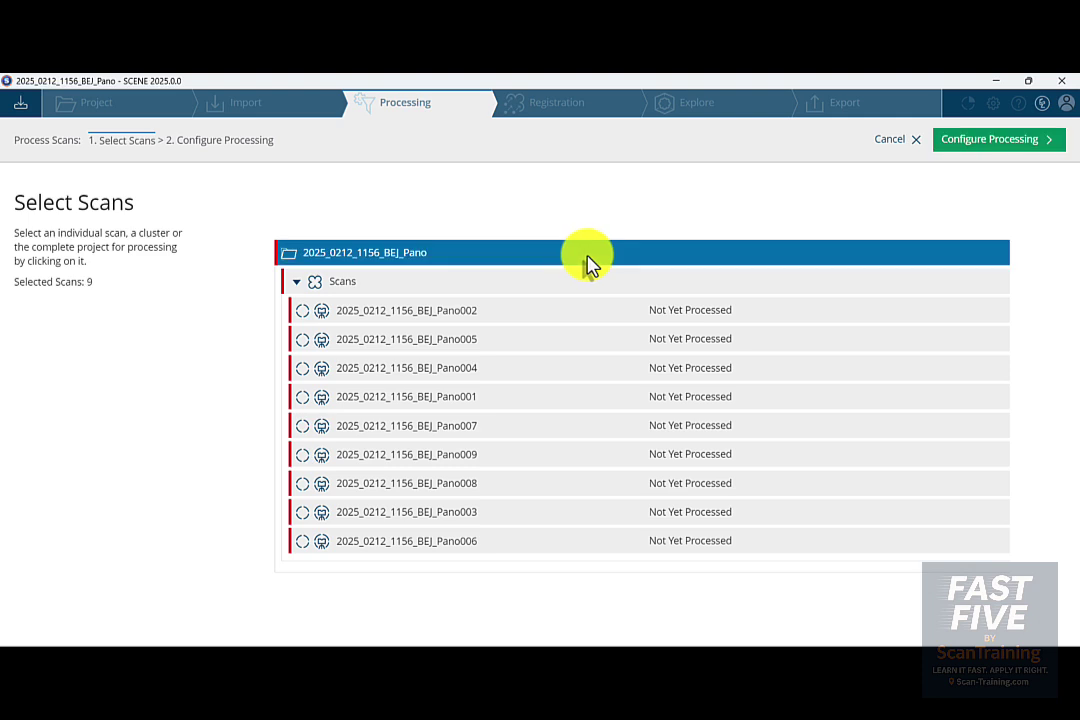
pyautogui.click(1005, 142)
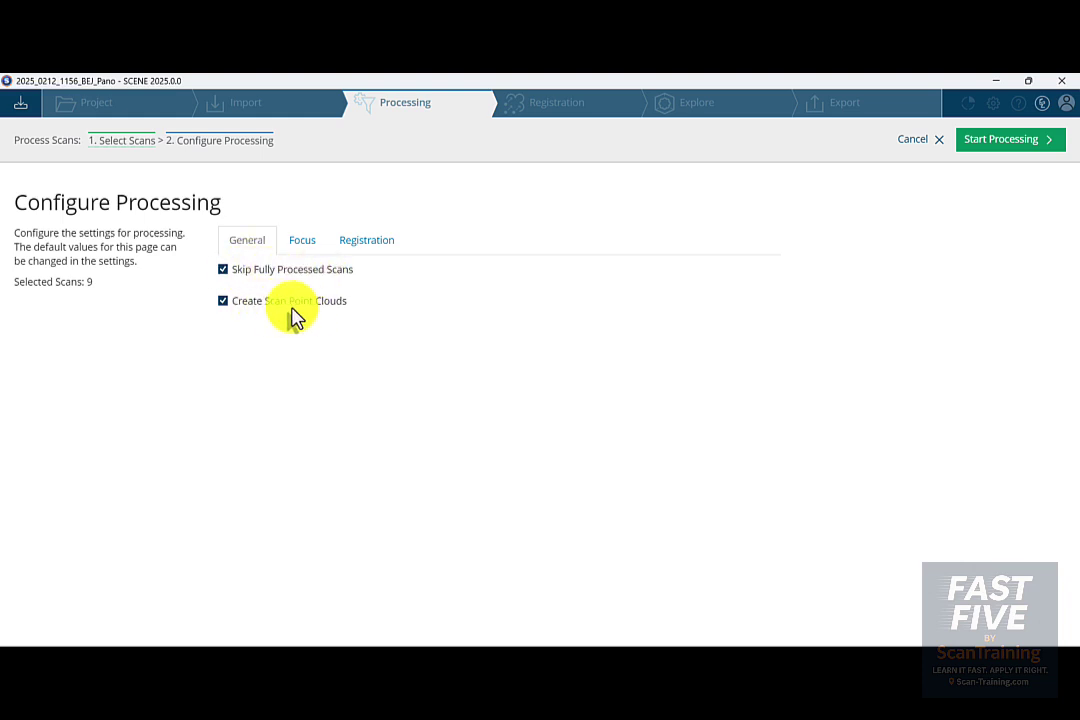
# - In the Focus settings, enable the Stray Point Filter and disable the Edge Artifact Filter
pyautogui.click(305, 243)
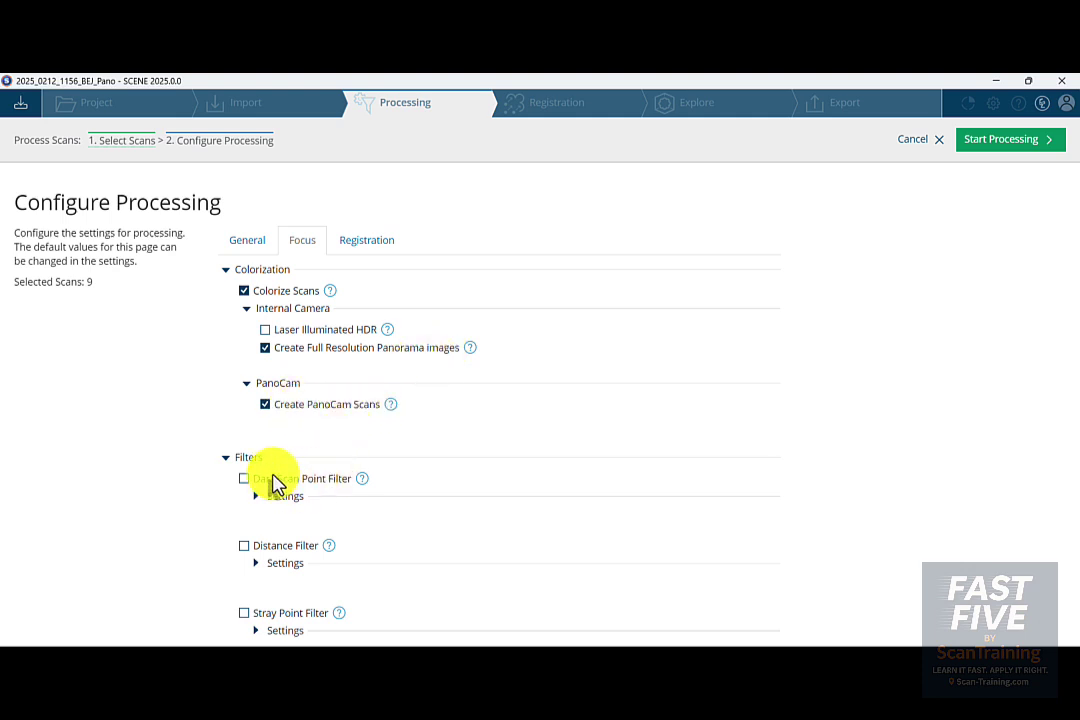
pyautogui.scroll(-2, 372, 445)
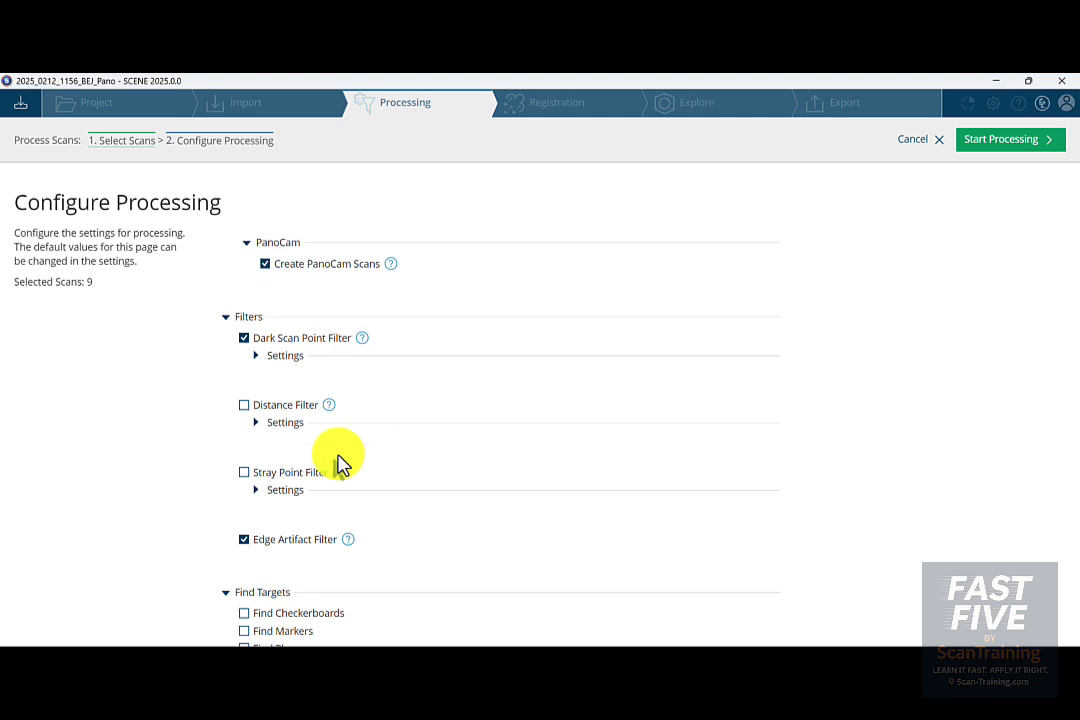
pyautogui.click(244, 476)
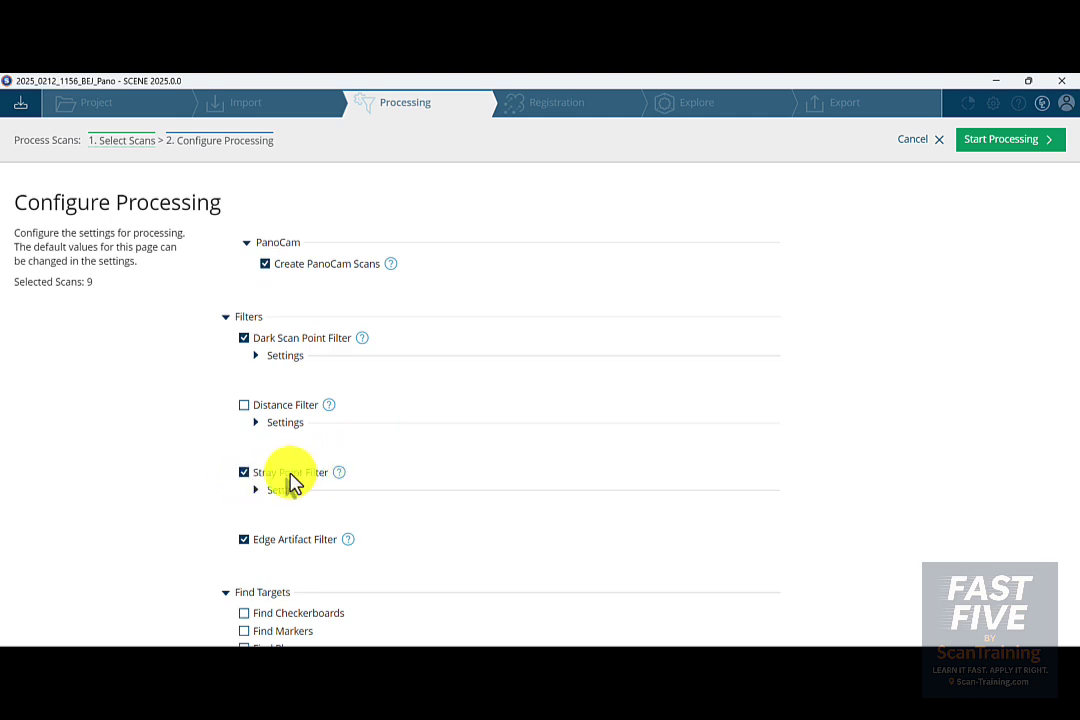
pyautogui.click(245, 545)
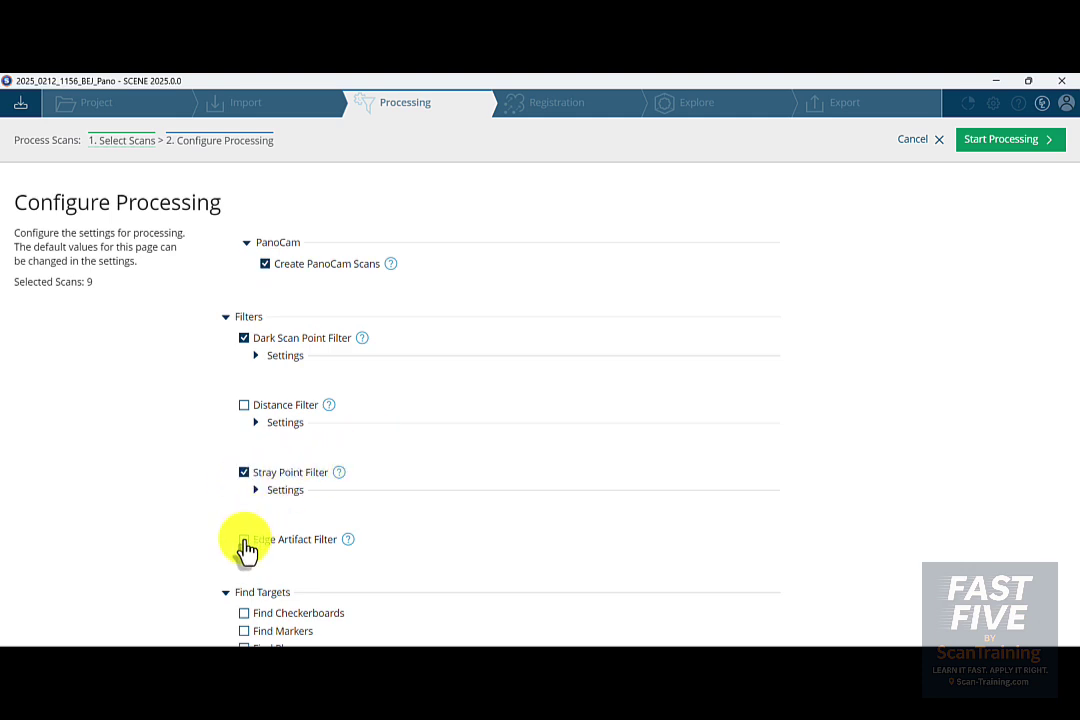
pyautogui.scroll(-2, 490, 434)
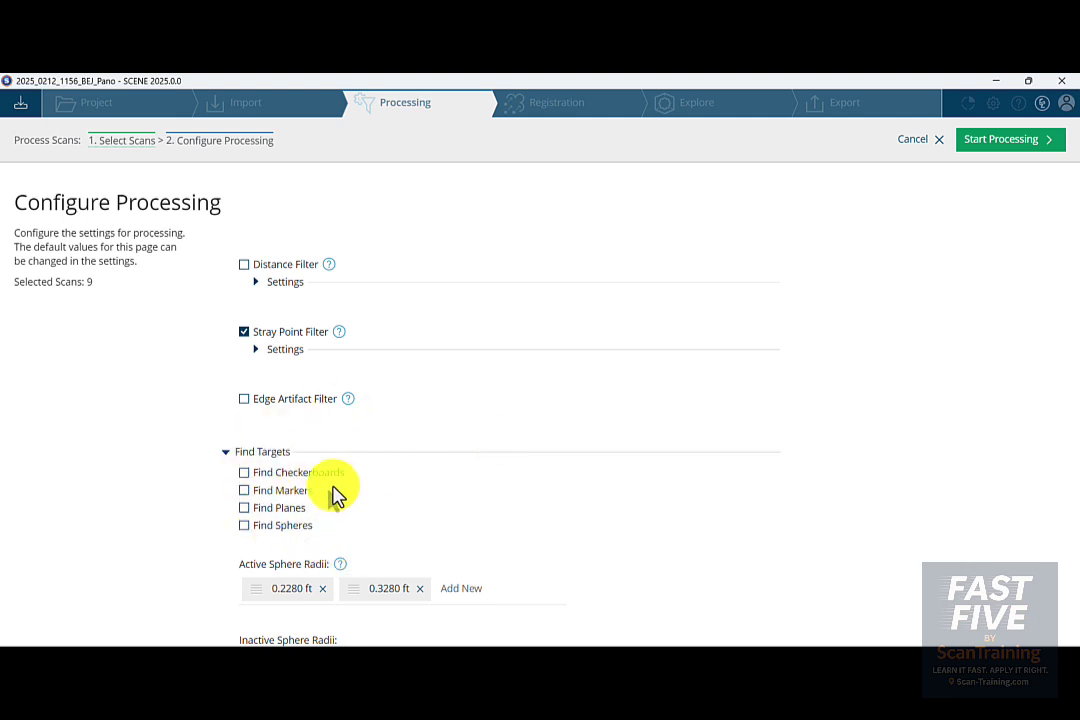
pyautogui.scroll(4, 345, 488)
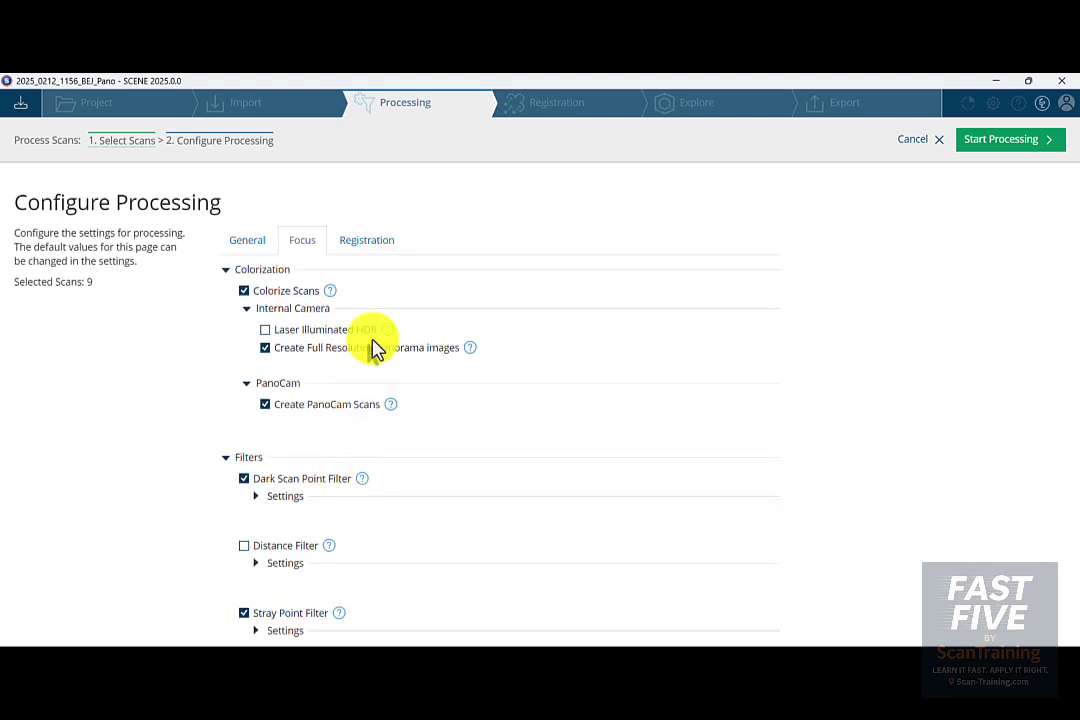
pyautogui.click(370, 248)
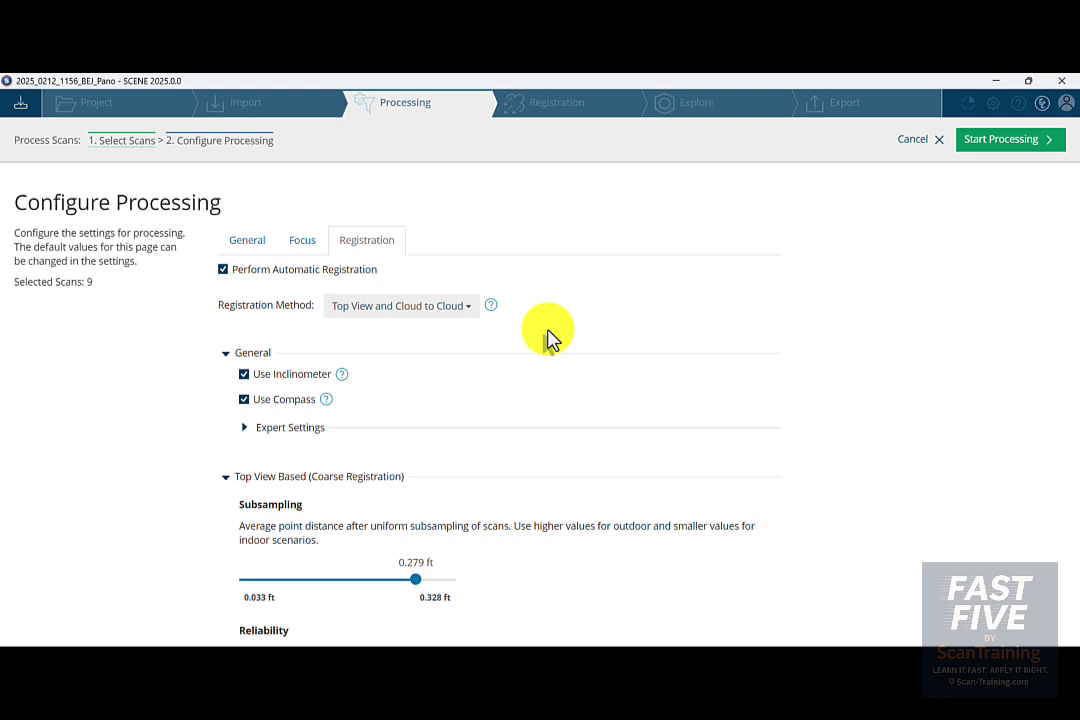
# - Keep Top View and Cloud to Cloud registration, process all 9 scans, and show the registration results
pyautogui.click(453, 309)
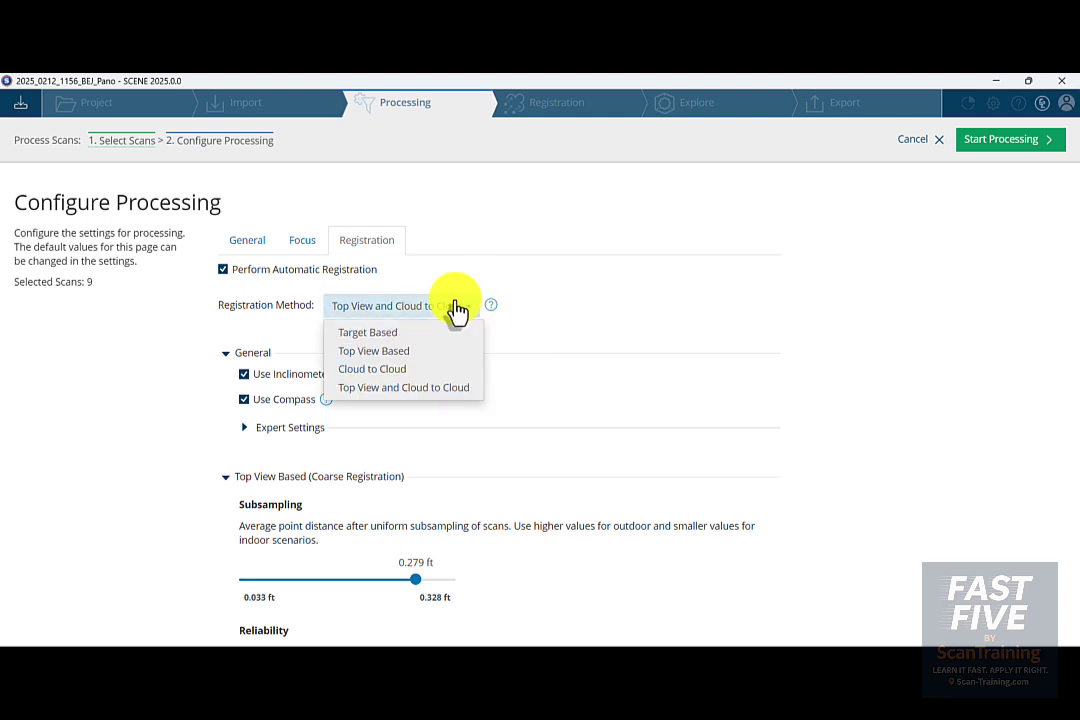
pyautogui.click(404, 388)
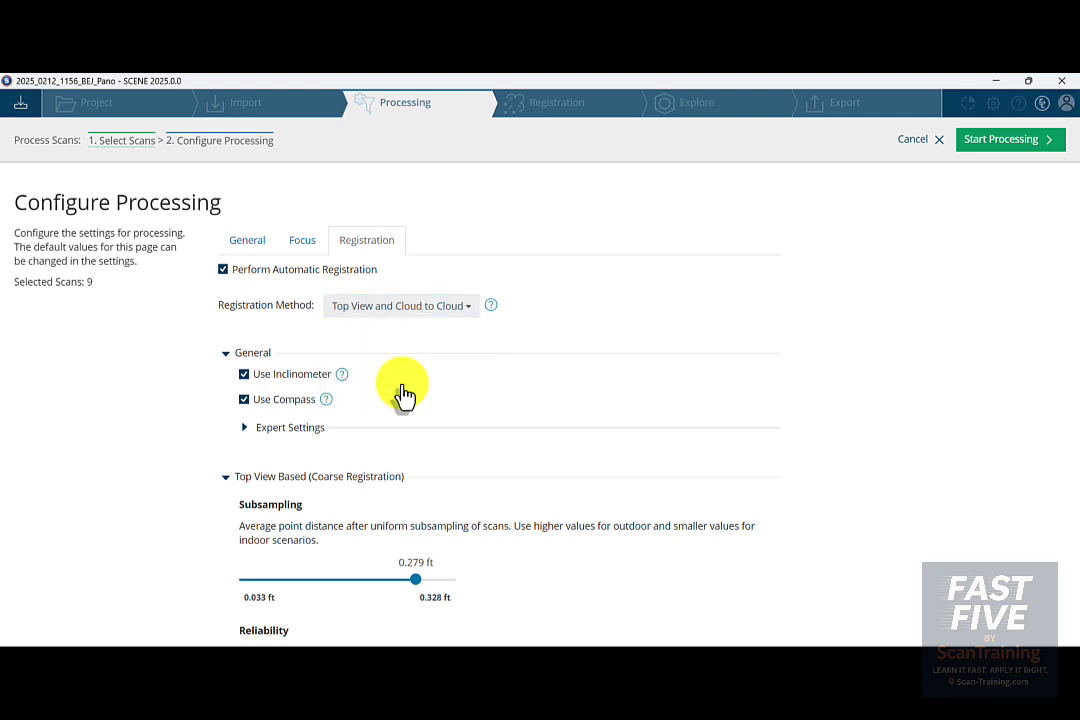
pyautogui.click(1018, 145)
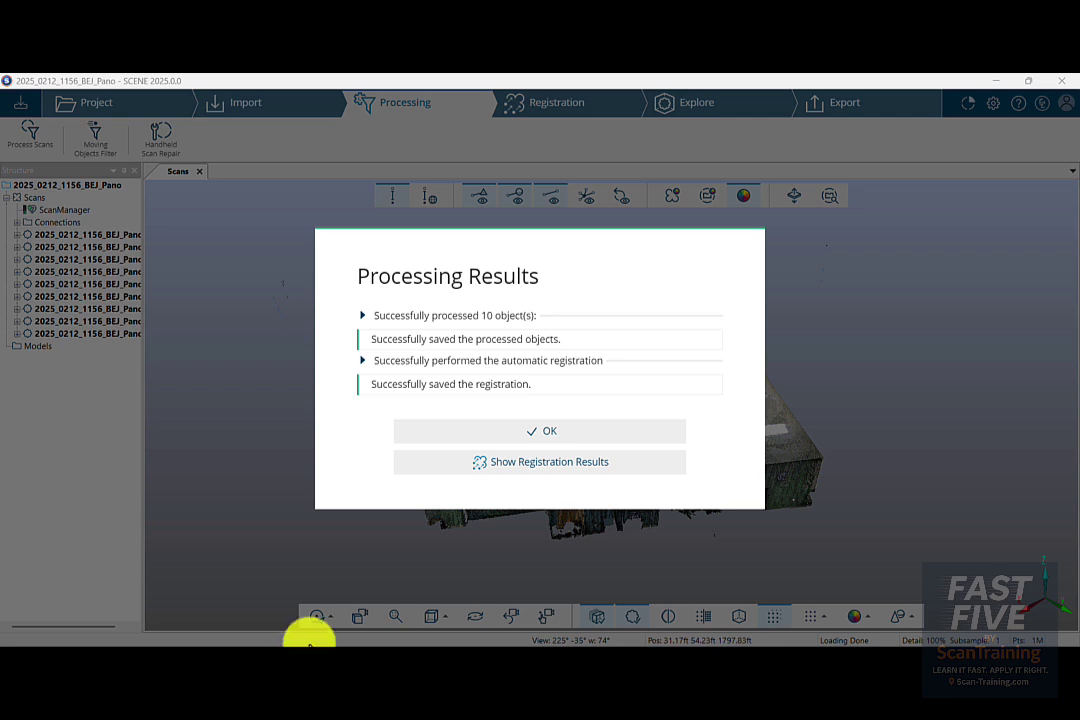
pyautogui.click(550, 465)
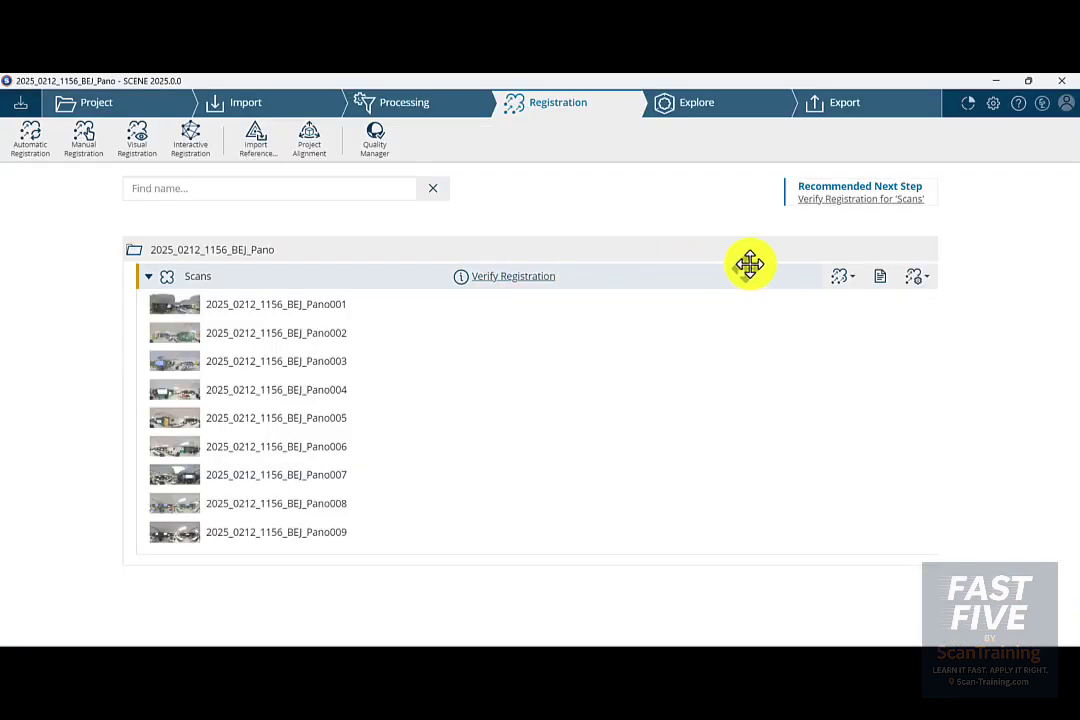
# - Start verification of the Scans cluster to view the 9 registered scans in 3D
pyautogui.click(862, 205)
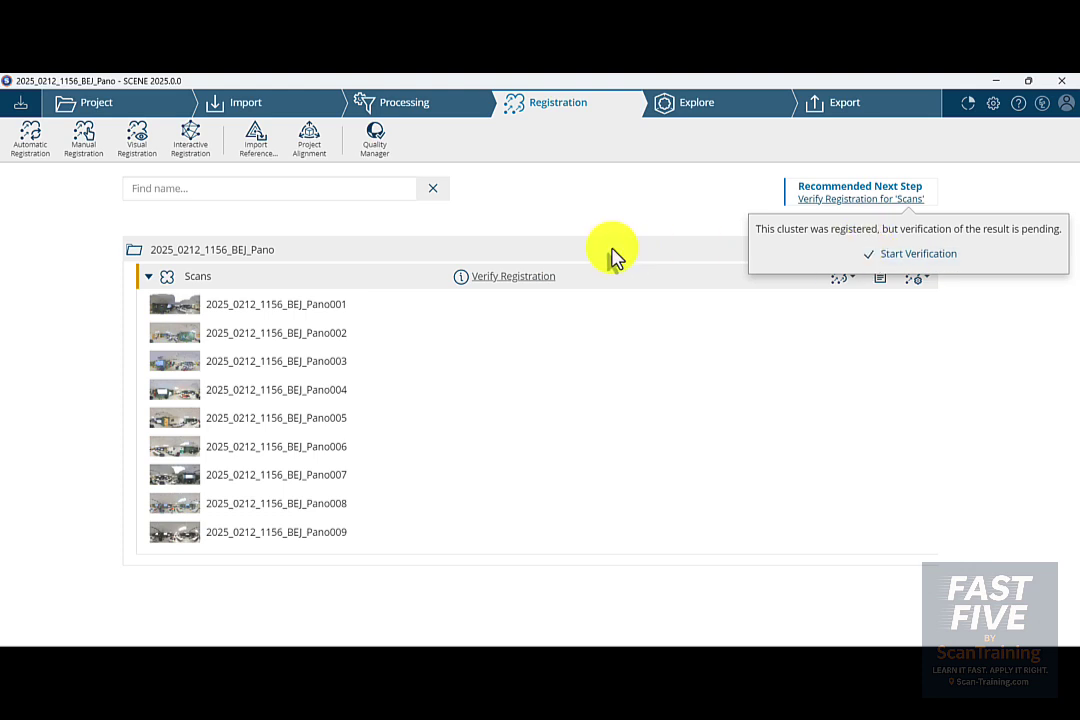
pyautogui.click(516, 280)
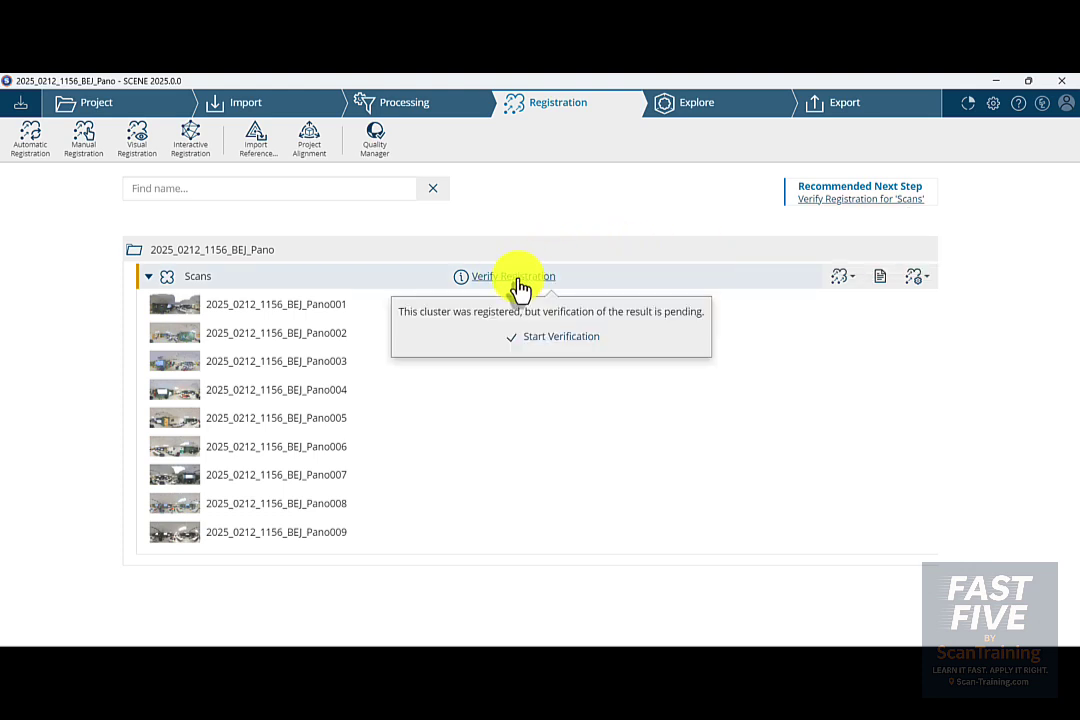
pyautogui.click(545, 347)
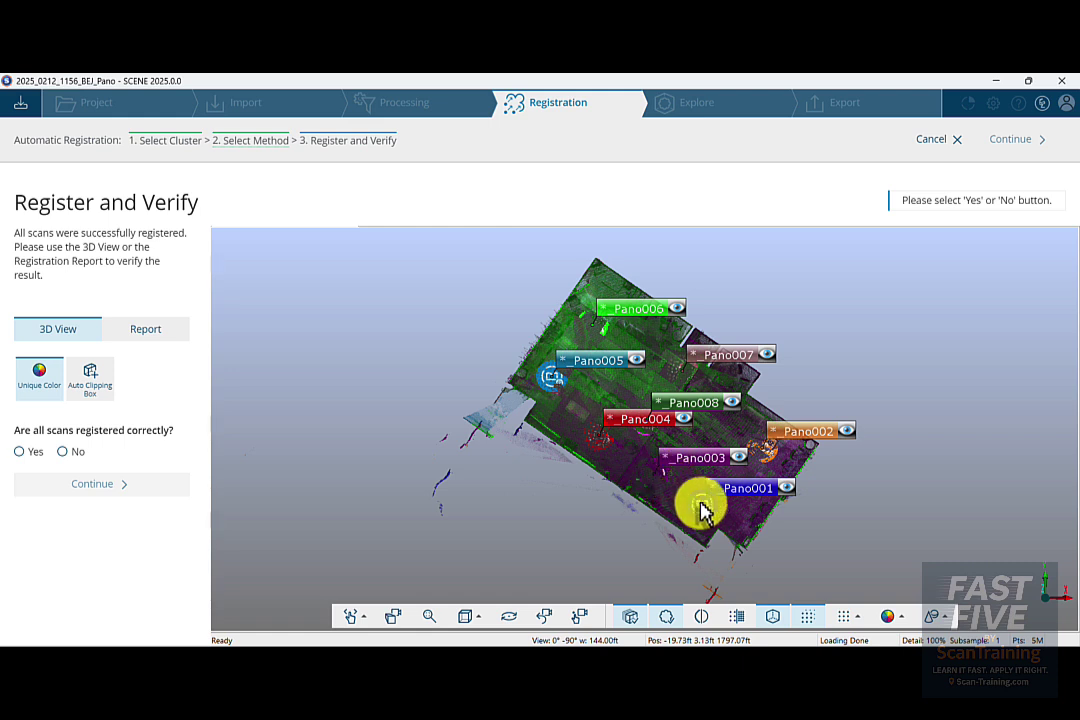
# - Save the registration report PDF to D:\FARO\Projects\2025_0212_1156_BEJ_Pano
pyautogui.click(168, 331)
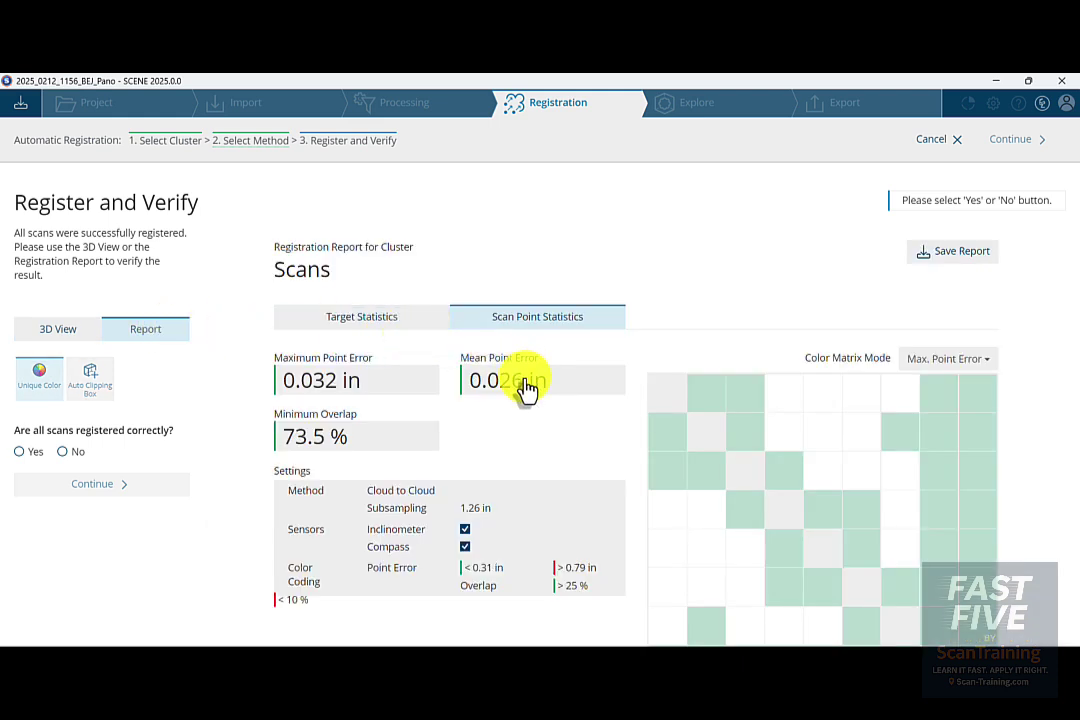
pyautogui.click(975, 253)
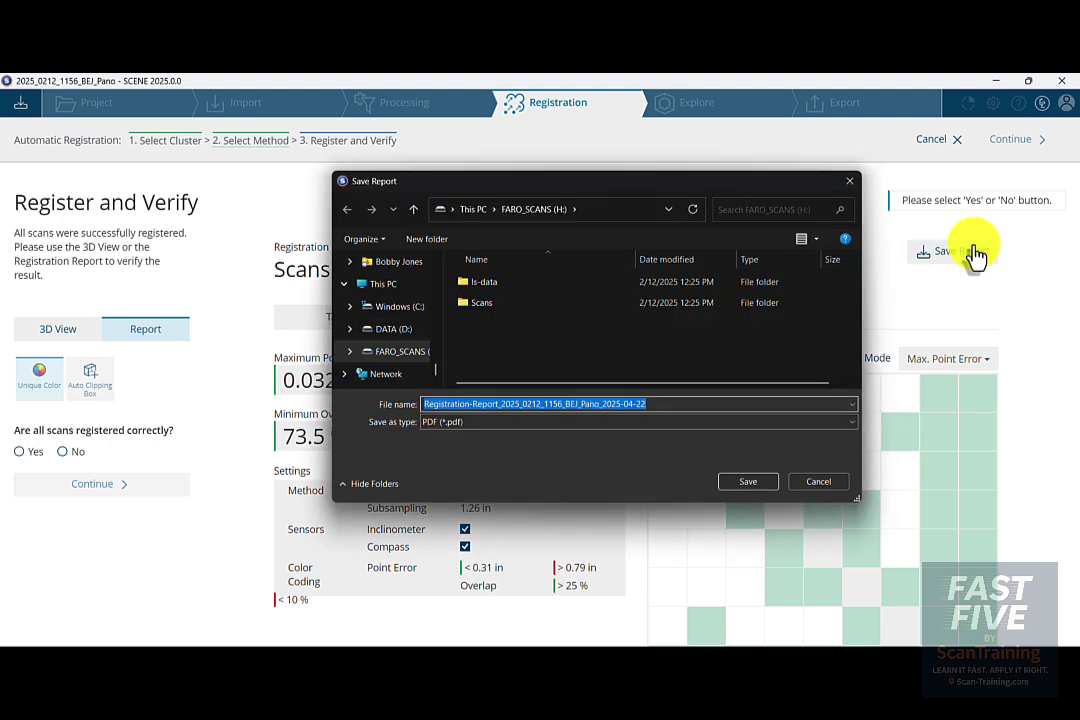
pyautogui.click(472, 213)
pyautogui.click(393, 331)
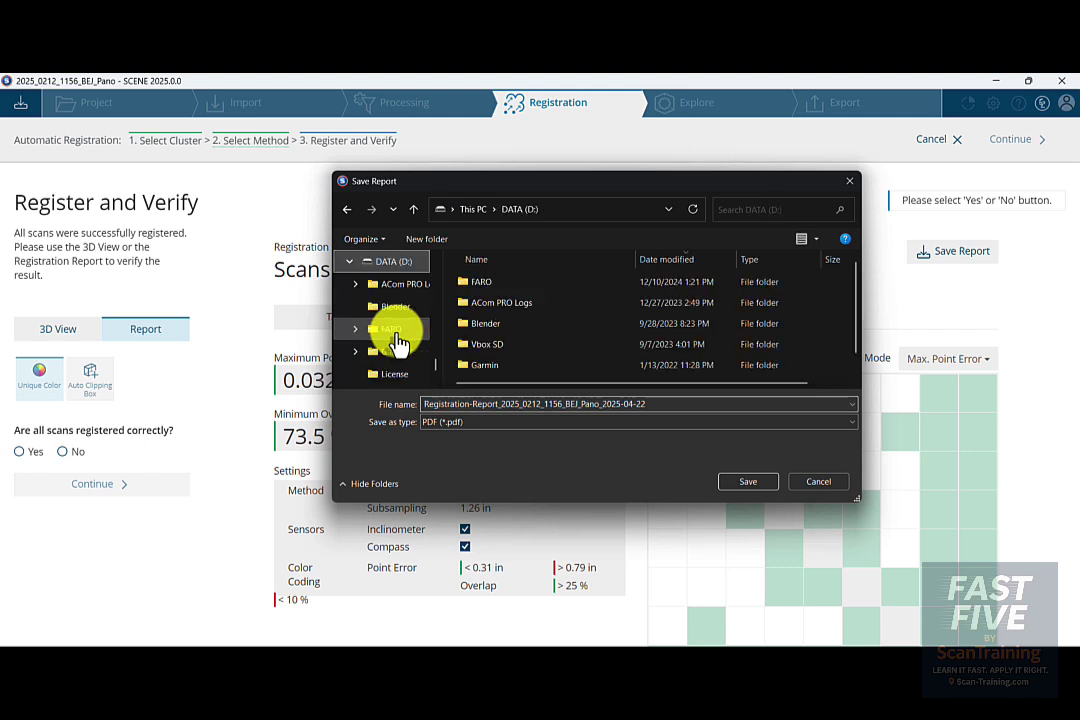
pyautogui.doubleClick(512, 283)
pyautogui.doubleClick(490, 283)
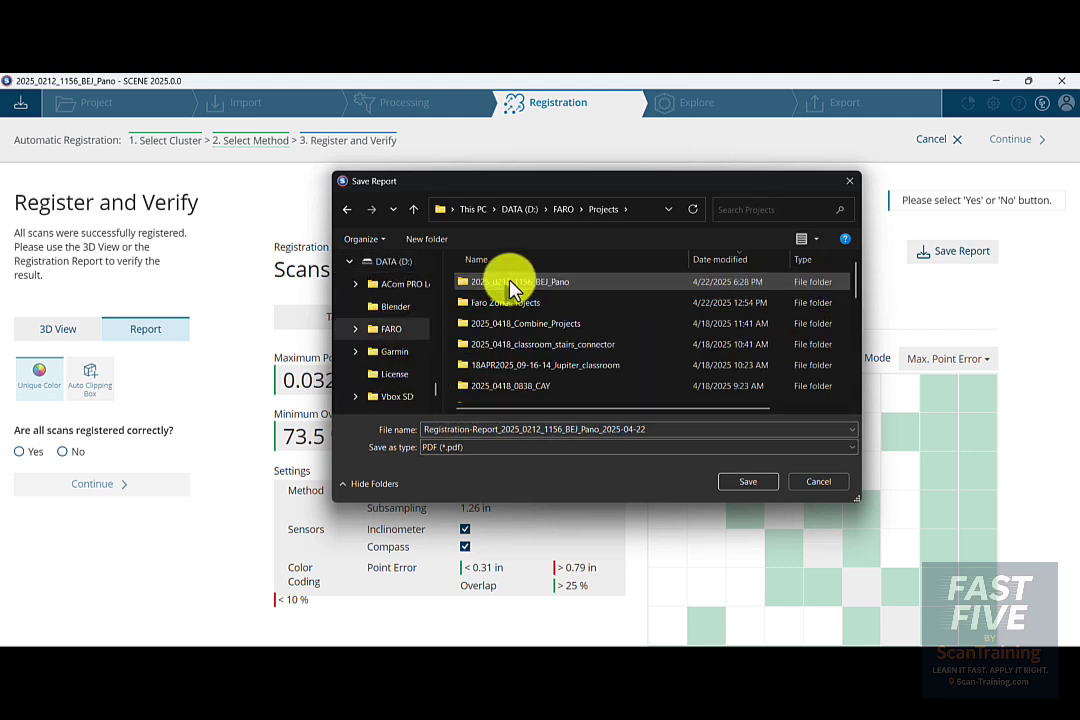
pyautogui.doubleClick(513, 284)
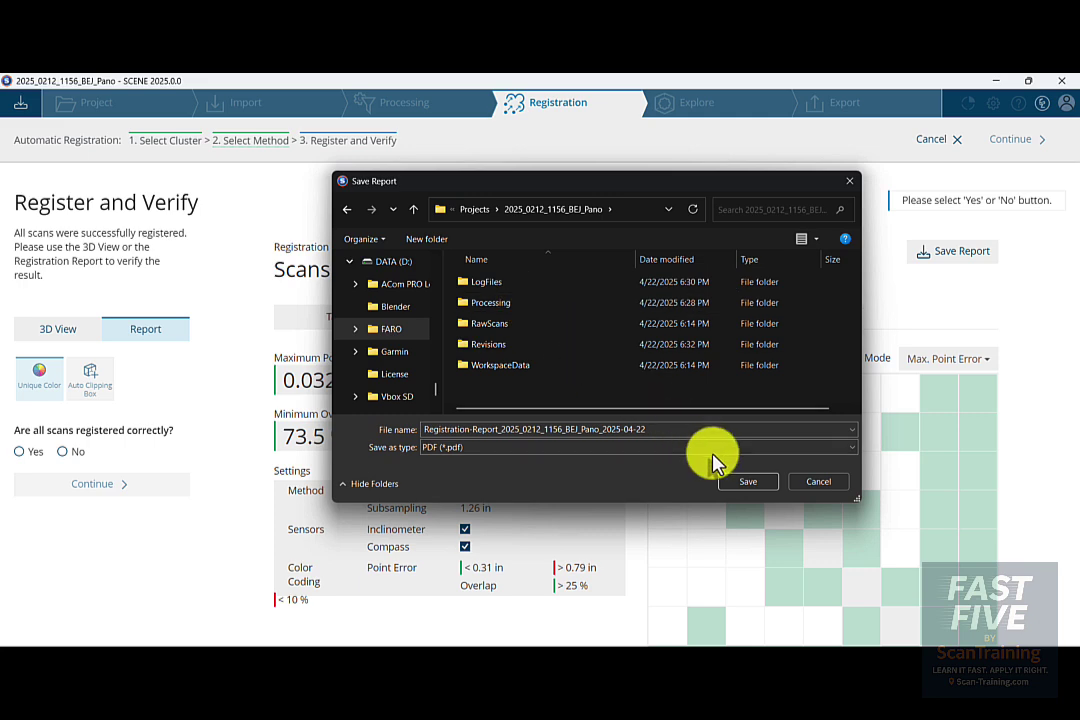
pyautogui.click(750, 482)
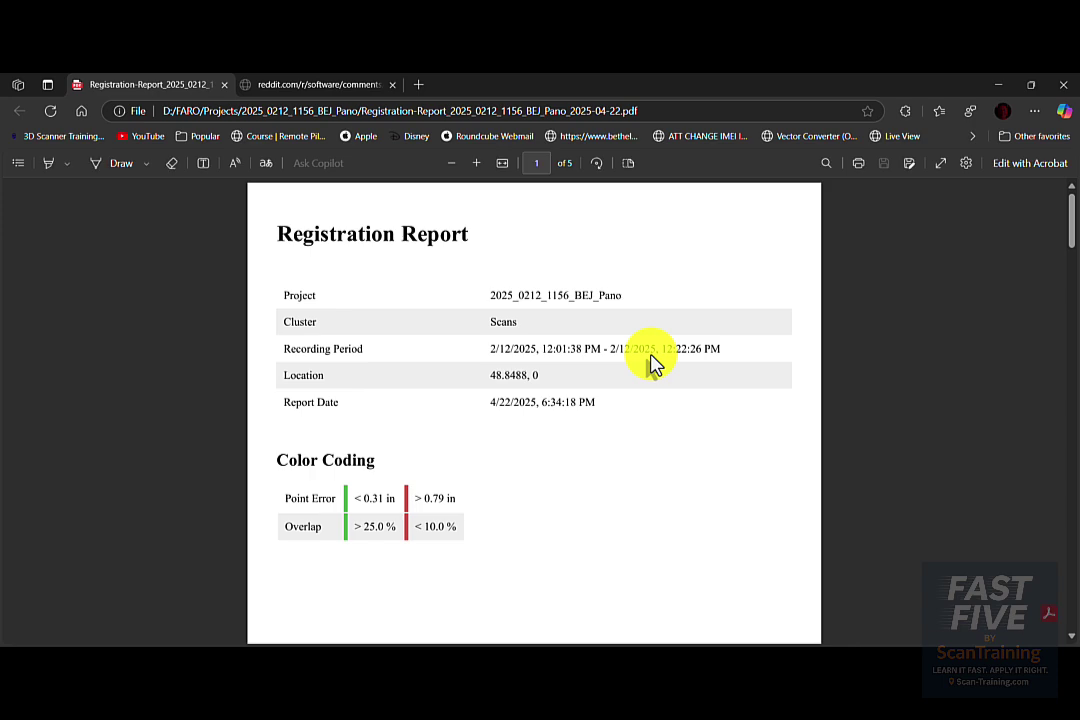
# - Scroll through all five pages of the report PDF in Edge, then close Edge
pyautogui.scroll(-12, 660, 455)
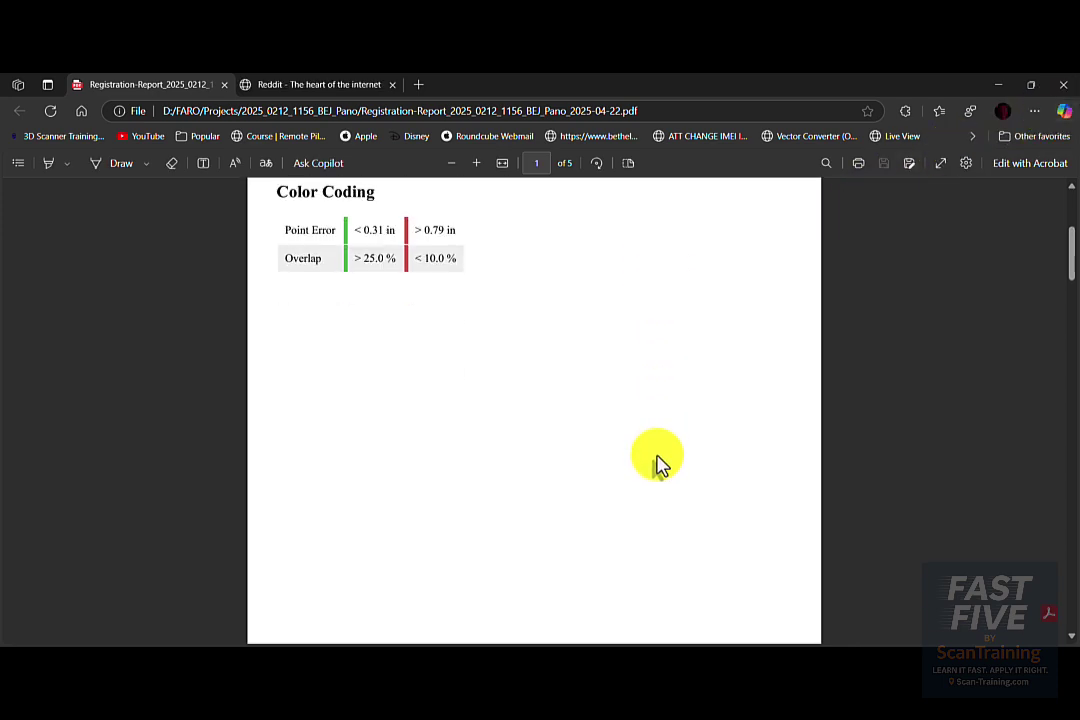
pyautogui.scroll(-15, 660, 470)
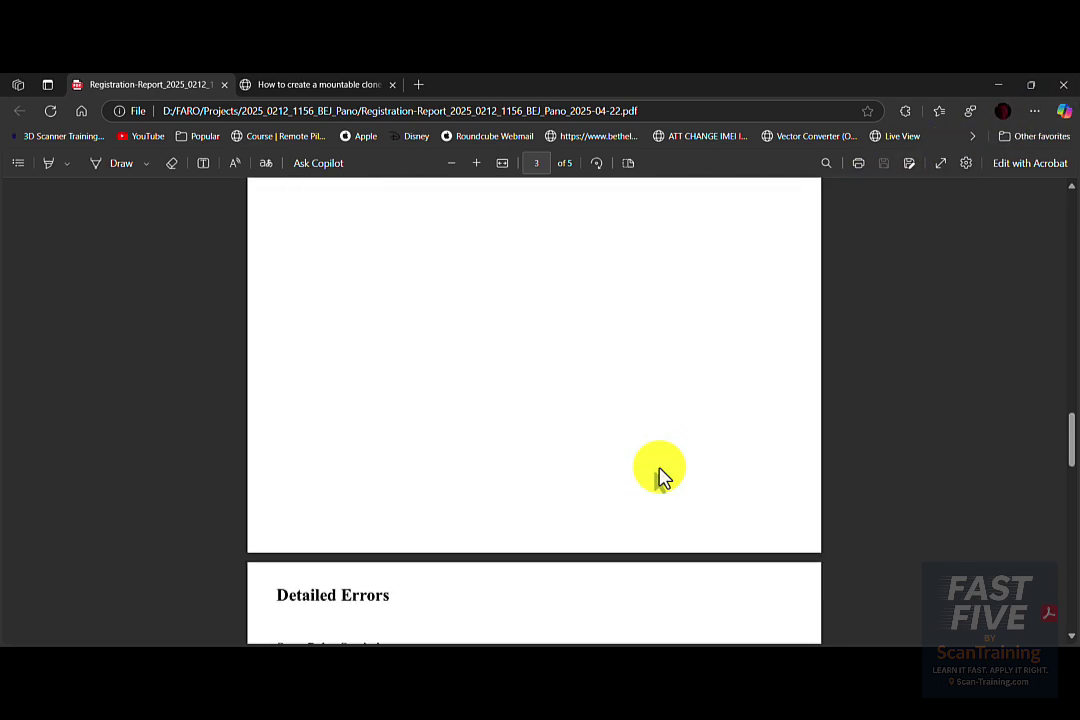
pyautogui.scroll(-5, 660, 475)
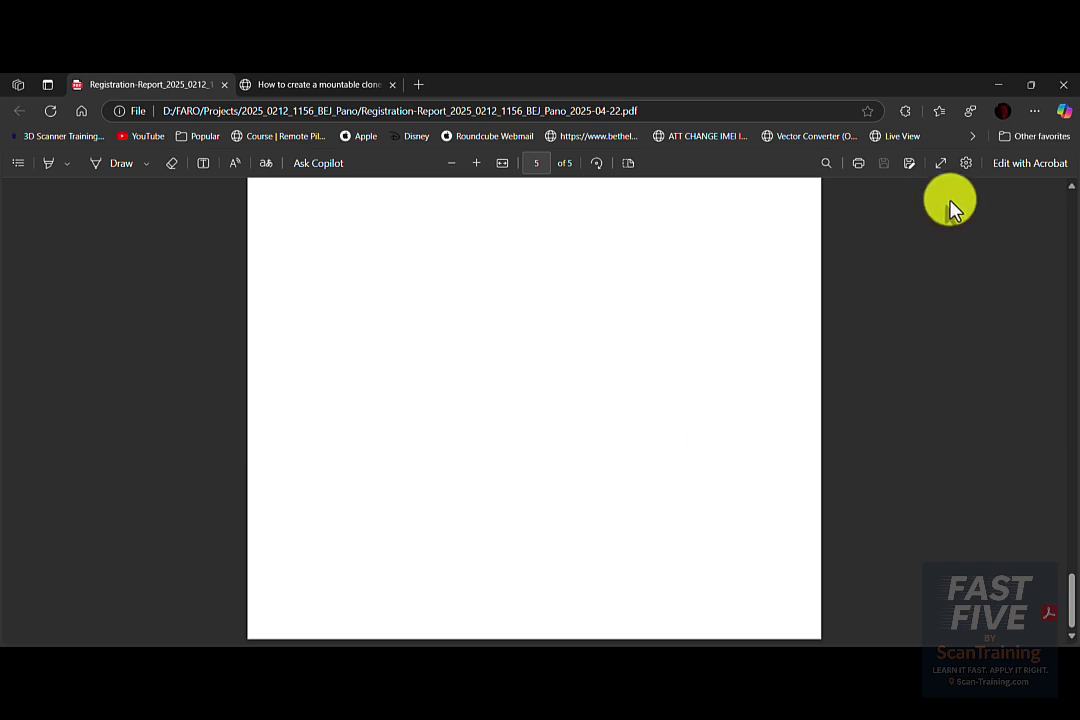
pyautogui.click(1062, 84)
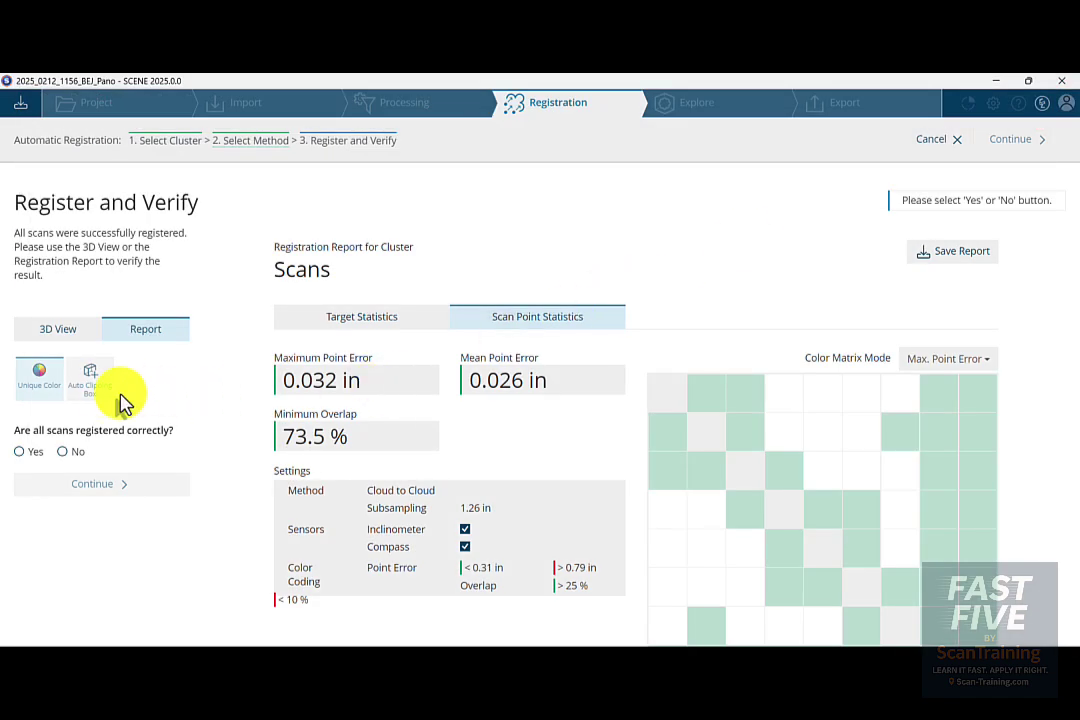
# - Answer Yes to all scans registered correctly, finish, and return to the Registration Dashboard
pyautogui.click(20, 452)
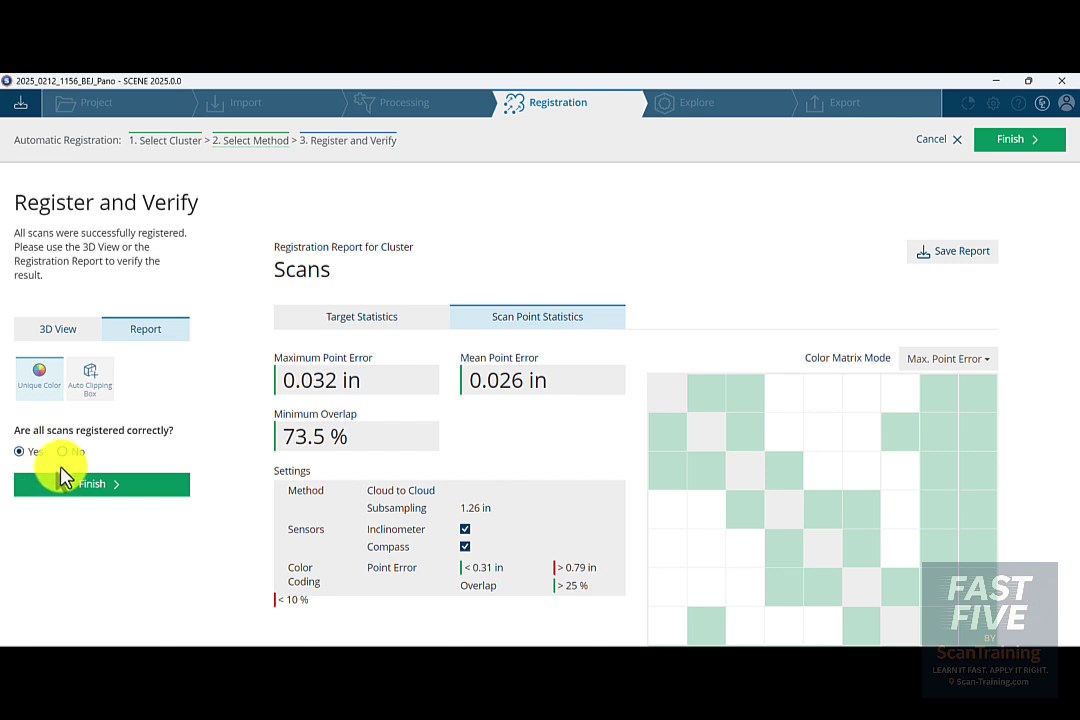
pyautogui.click(80, 488)
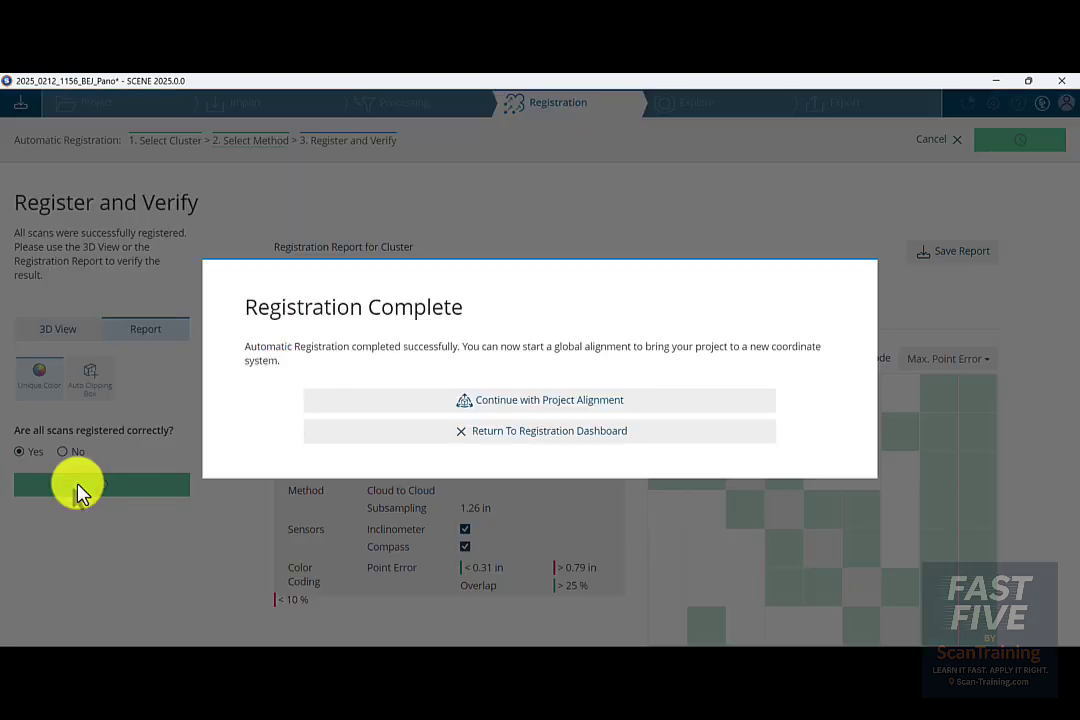
pyautogui.click(490, 440)
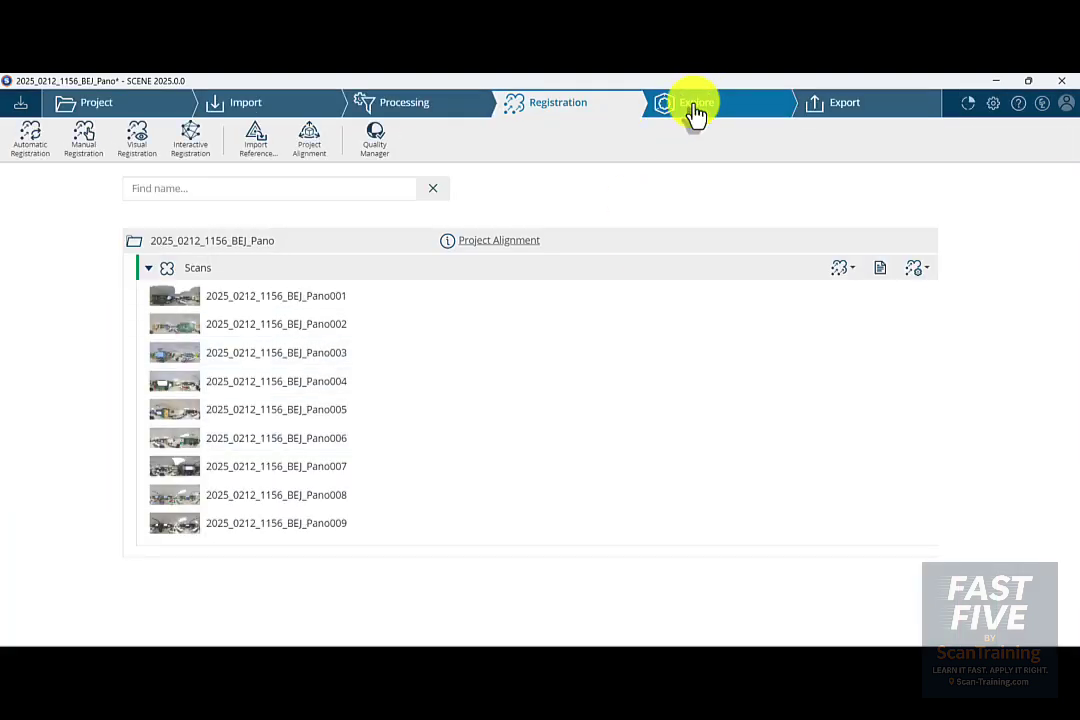
# - Switch to Explore, then zoom out and orbit around the building's point cloud
pyautogui.click(705, 108)
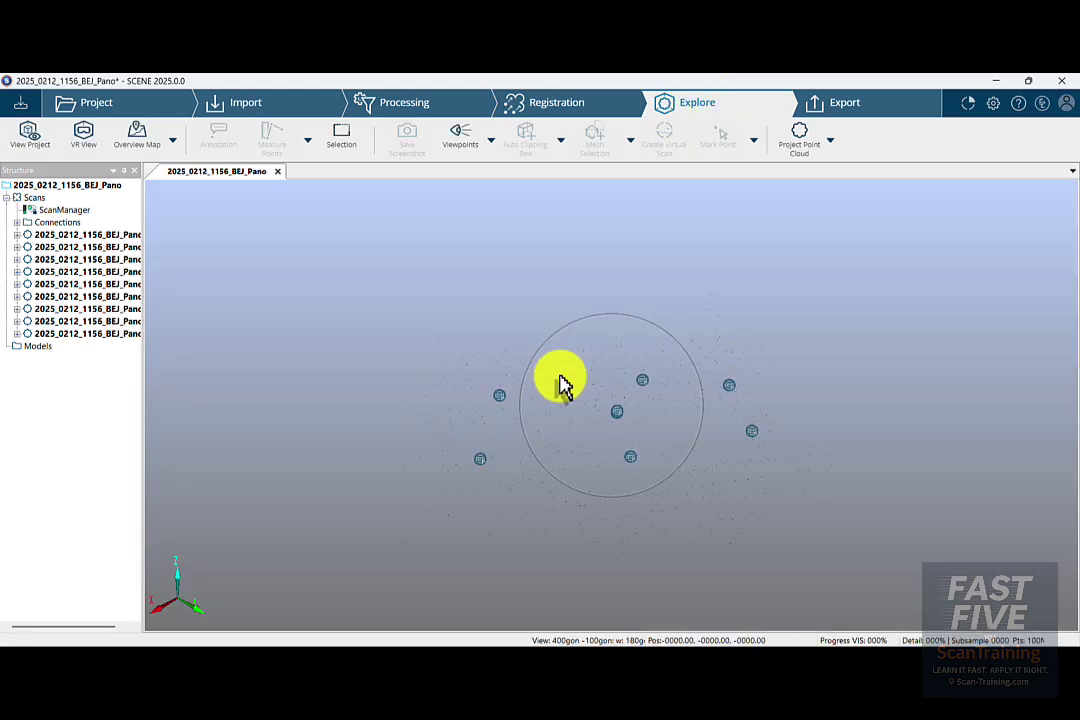
pyautogui.scroll(-5, 588, 410)
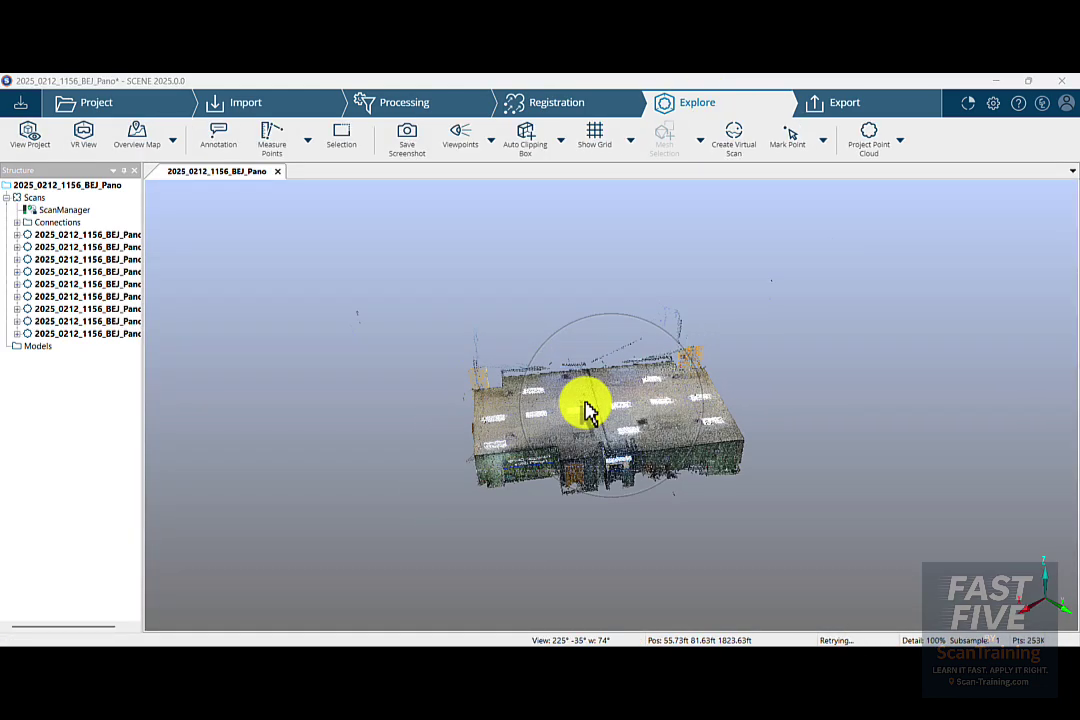
pyautogui.moveTo(588, 410)
pyautogui.mouseDown()
pyautogui.moveTo(550, 398)
pyautogui.moveTo(572, 400)
pyautogui.mouseUp()
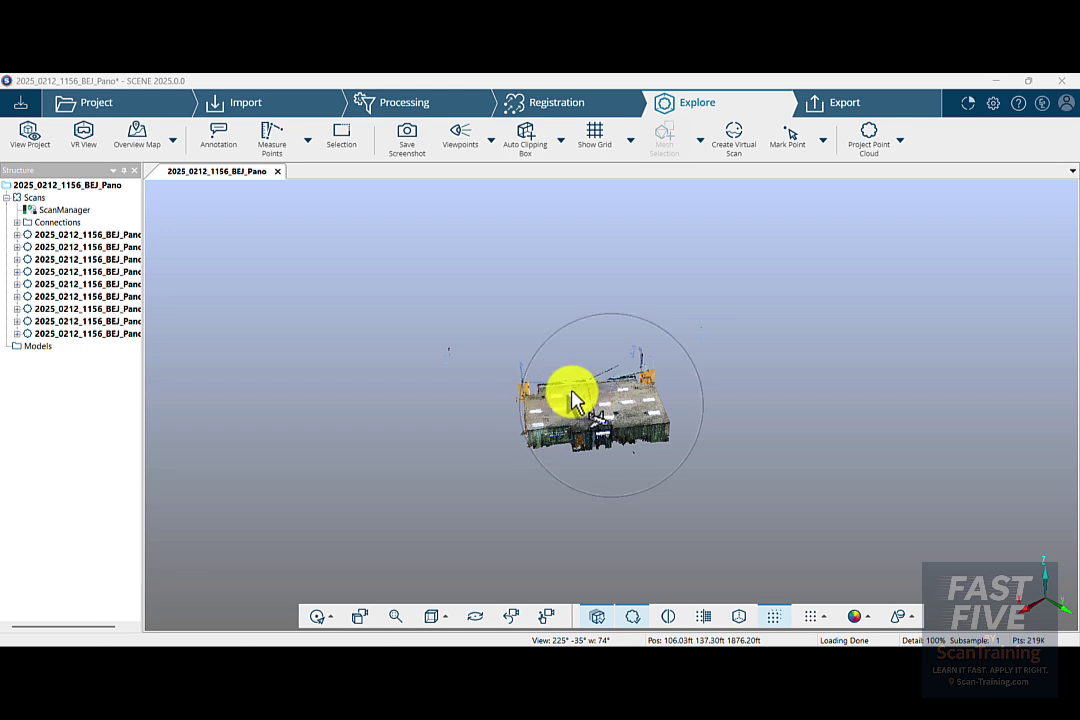
# - Add a clipping box around the point cloud and tighten its top and bottom
pyautogui.click(528, 142)
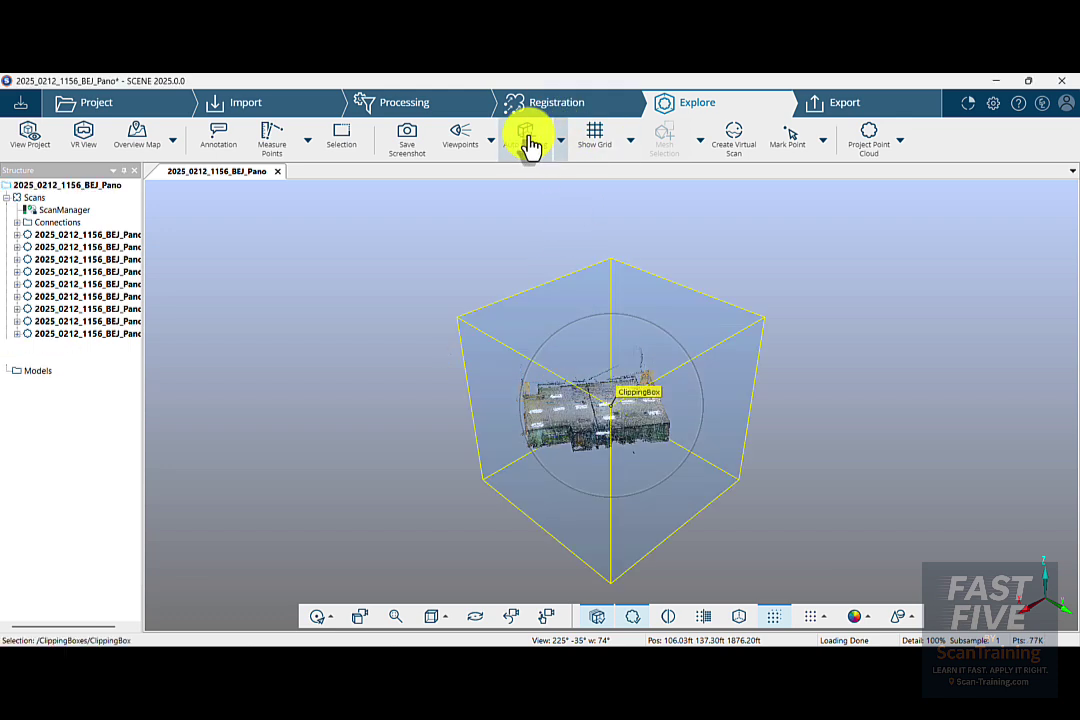
pyautogui.moveTo(614, 313); pyautogui.dragTo(603, 400)
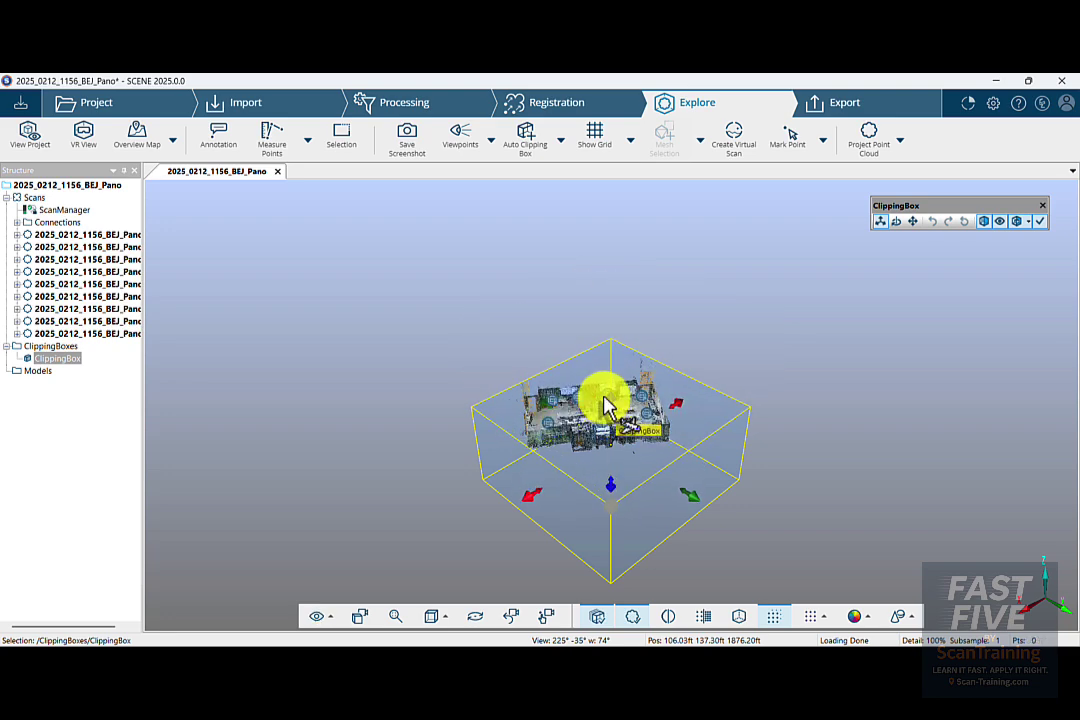
pyautogui.click(598, 432)
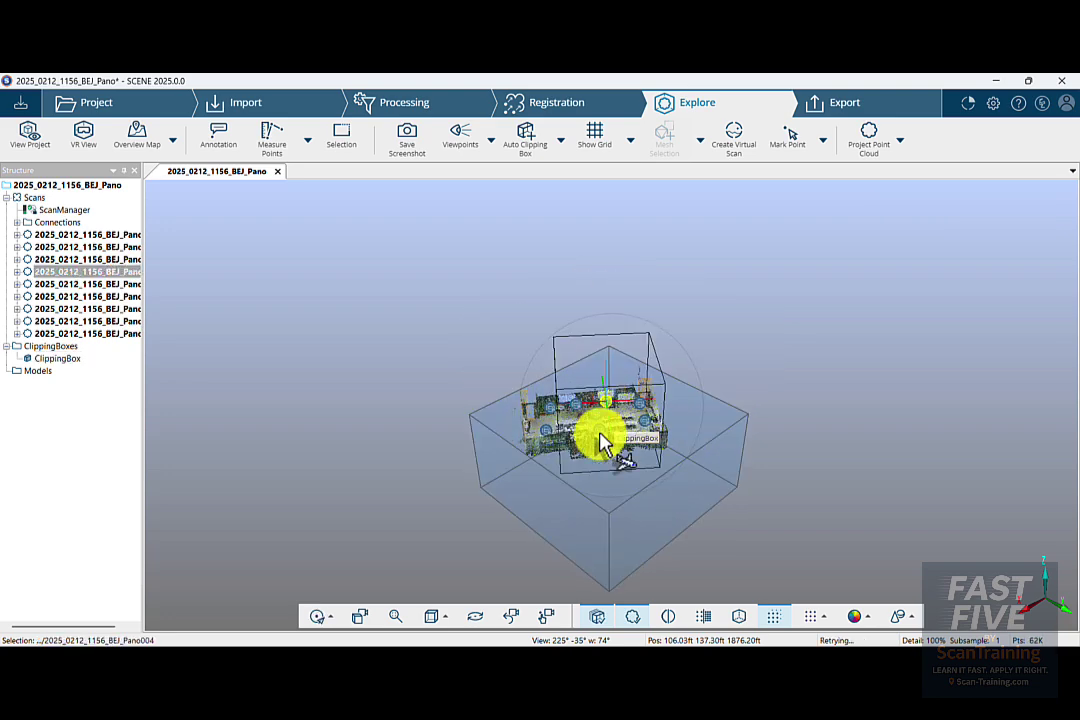
pyautogui.click(616, 496)
pyautogui.moveTo(612, 500); pyautogui.dragTo(595, 434)
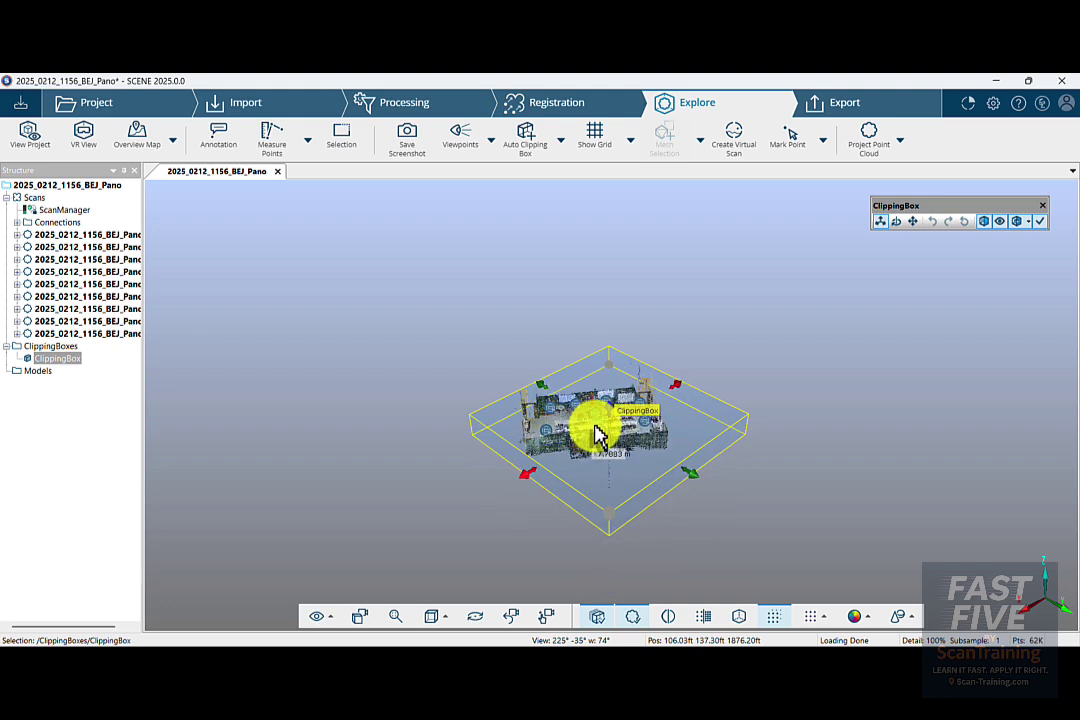
pyautogui.click(595, 434)
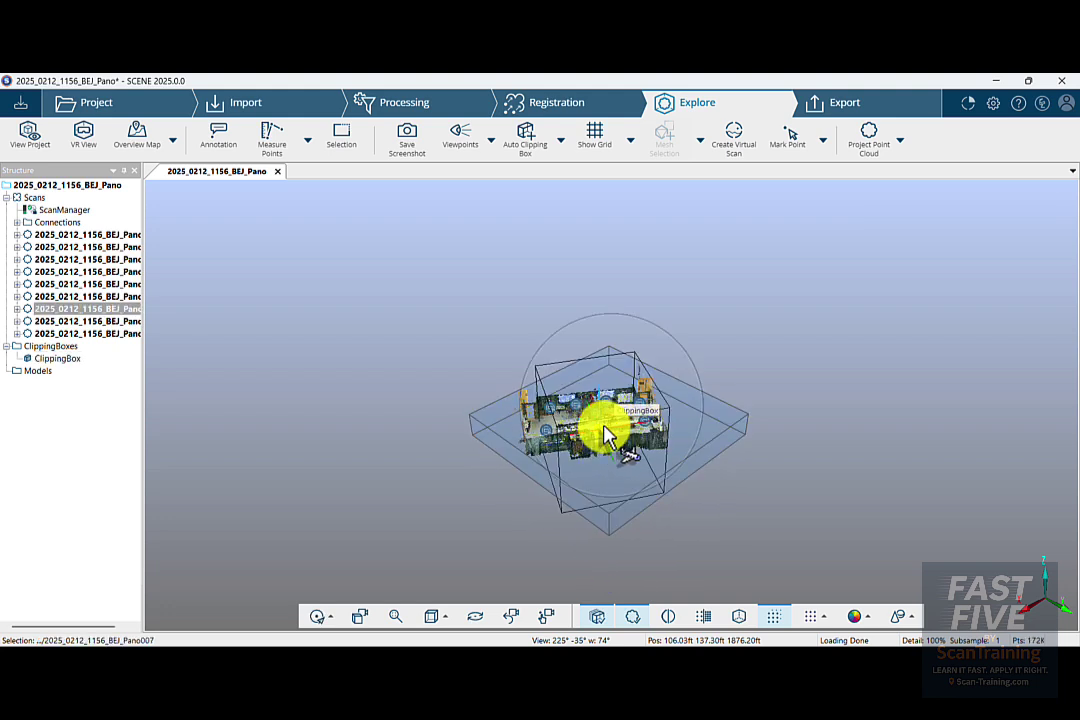
# - Switch to the Top view and select the clipping box for editing
pyautogui.click(433, 622)
pyautogui.click(464, 433)
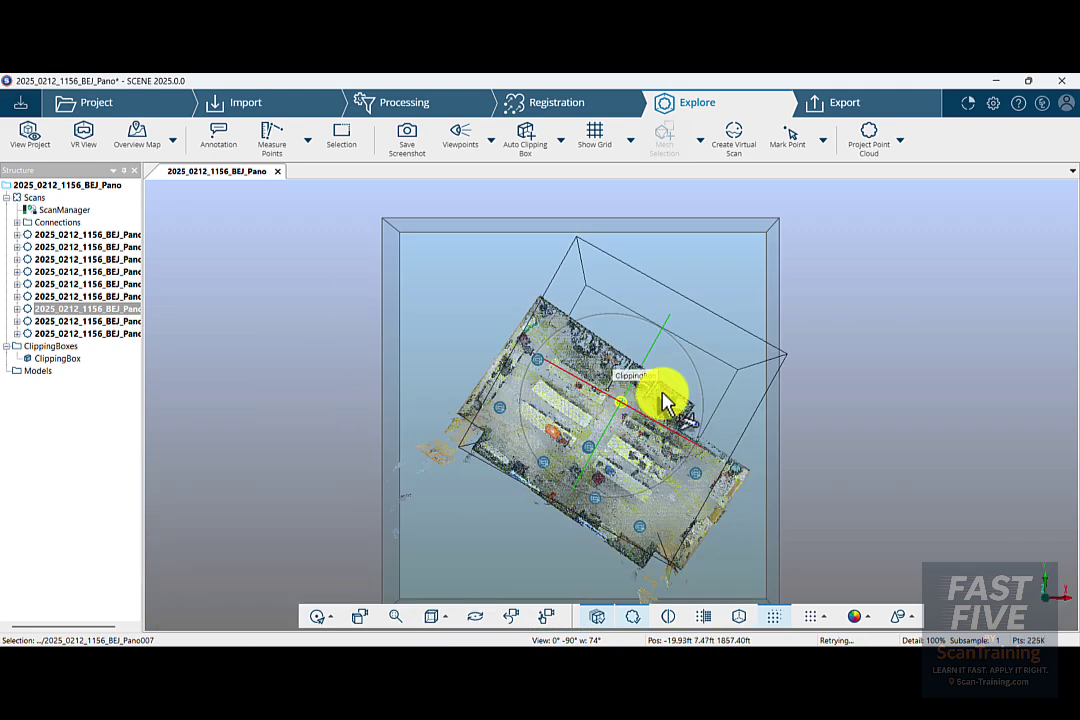
pyautogui.click(757, 227)
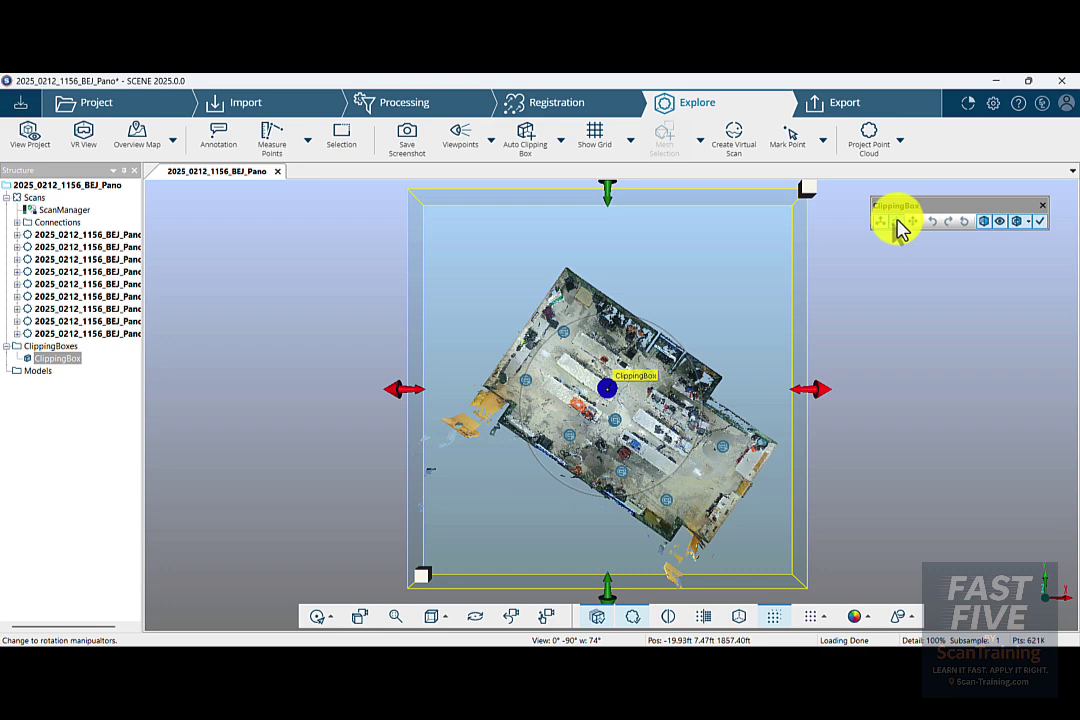
# - Rotate the clipping box with its rotation handles to align it with the room
pyautogui.click(900, 224)
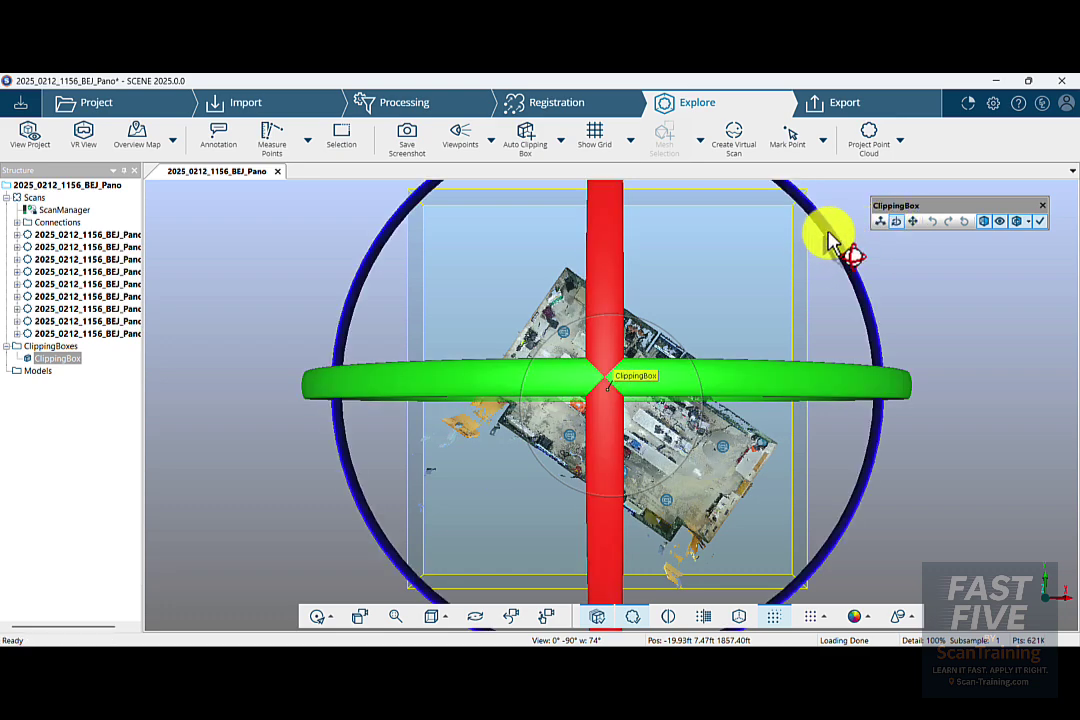
pyautogui.moveTo(839, 246); pyautogui.dragTo(900, 336)
pyautogui.click(881, 222)
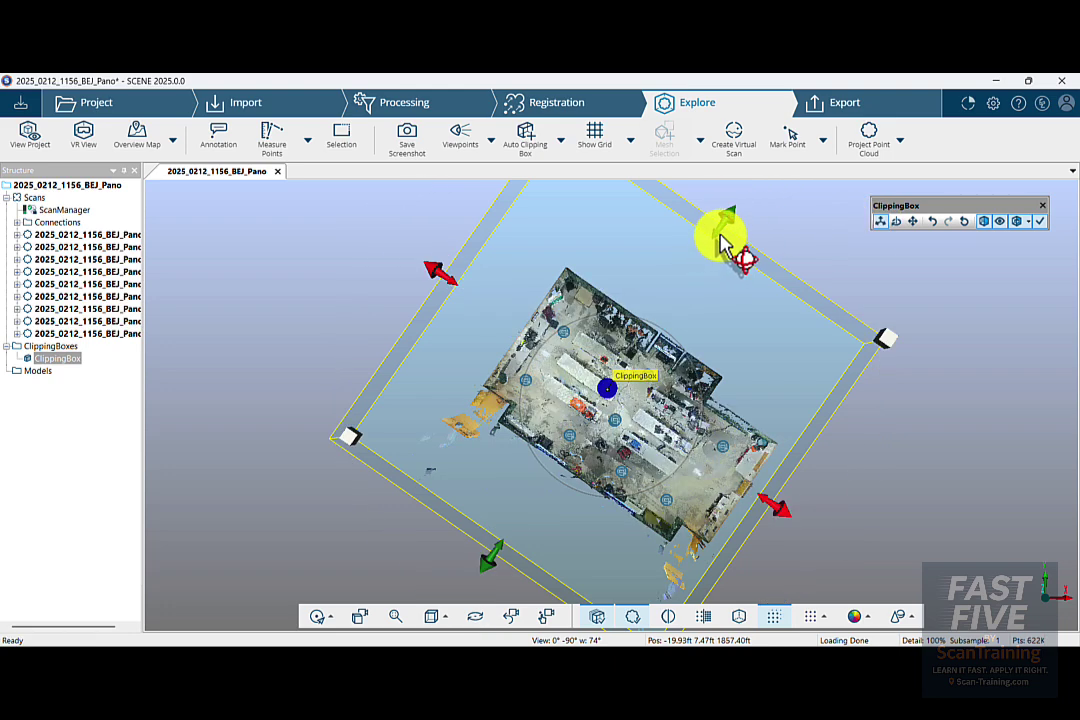
# - Pull the box's left, bottom, and right sides inward to hug the walls
pyautogui.moveTo(703, 275); pyautogui.dragTo(682, 306)
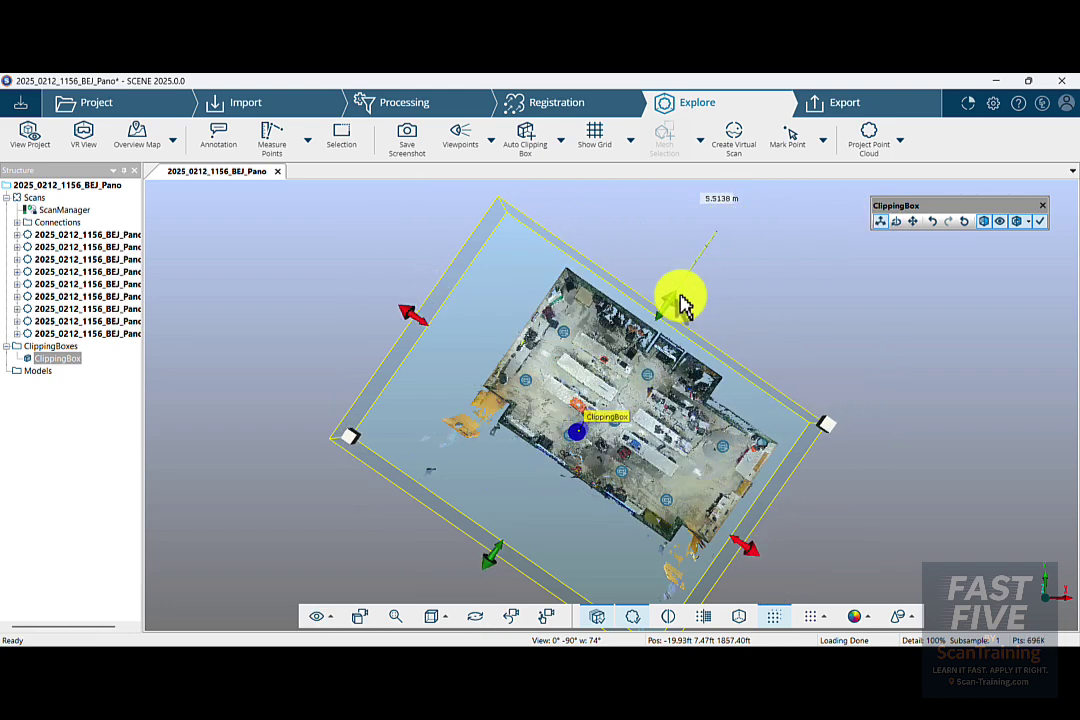
pyautogui.moveTo(420, 302); pyautogui.dragTo(470, 362)
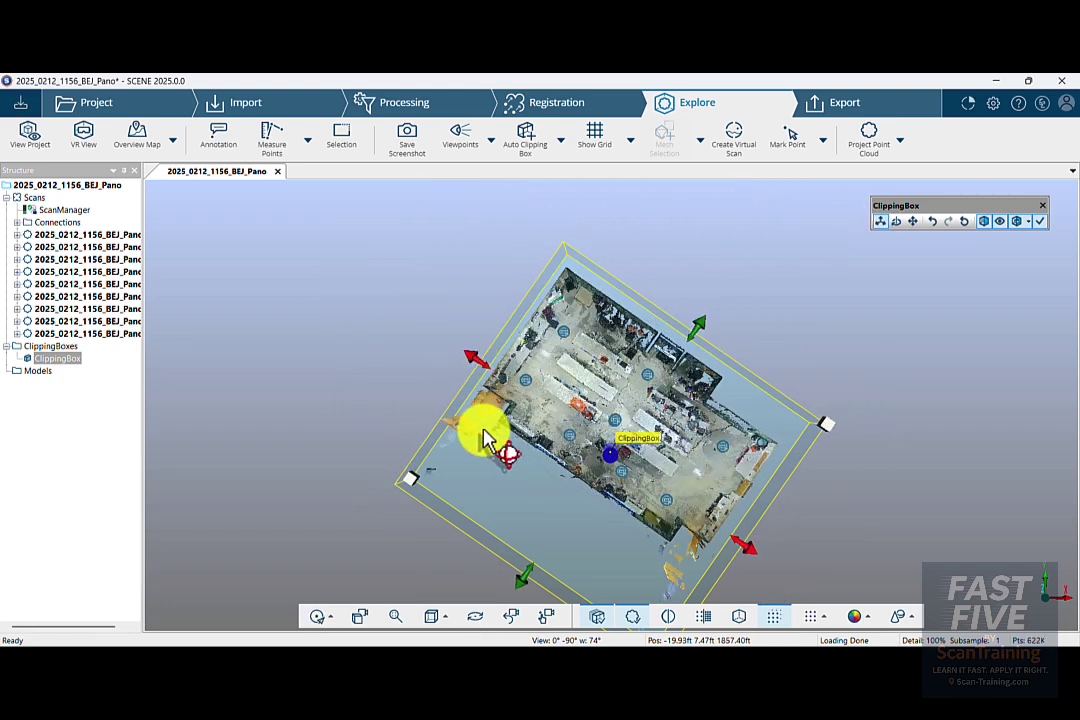
pyautogui.moveTo(527, 585); pyautogui.dragTo(559, 504)
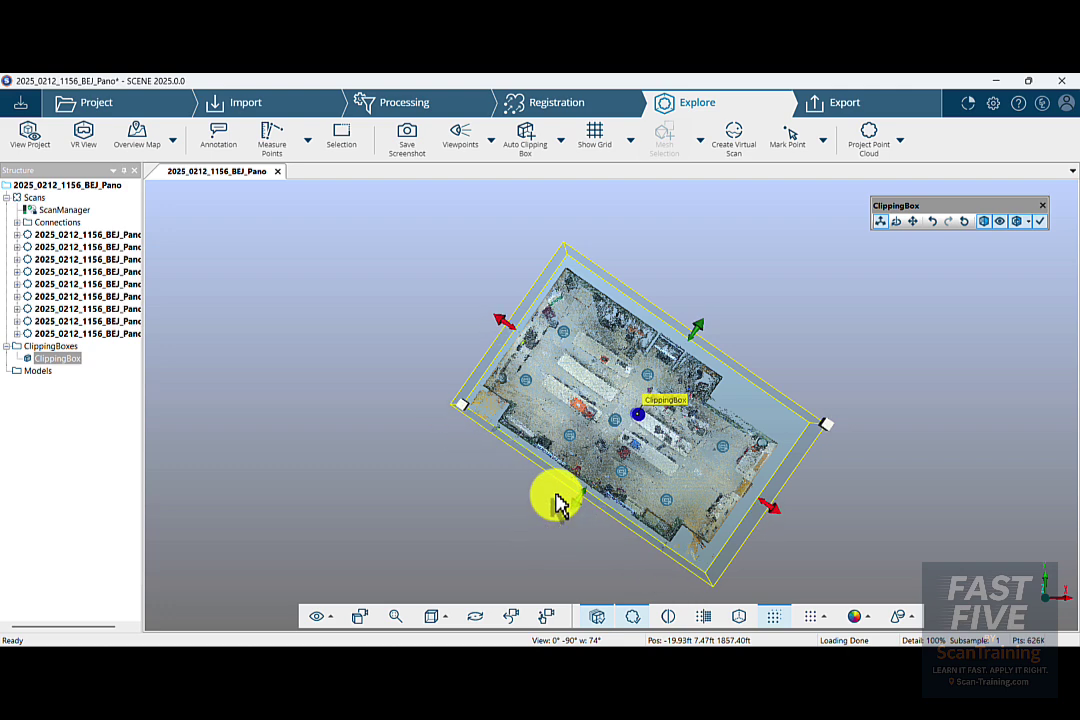
pyautogui.moveTo(770, 510); pyautogui.dragTo(766, 501)
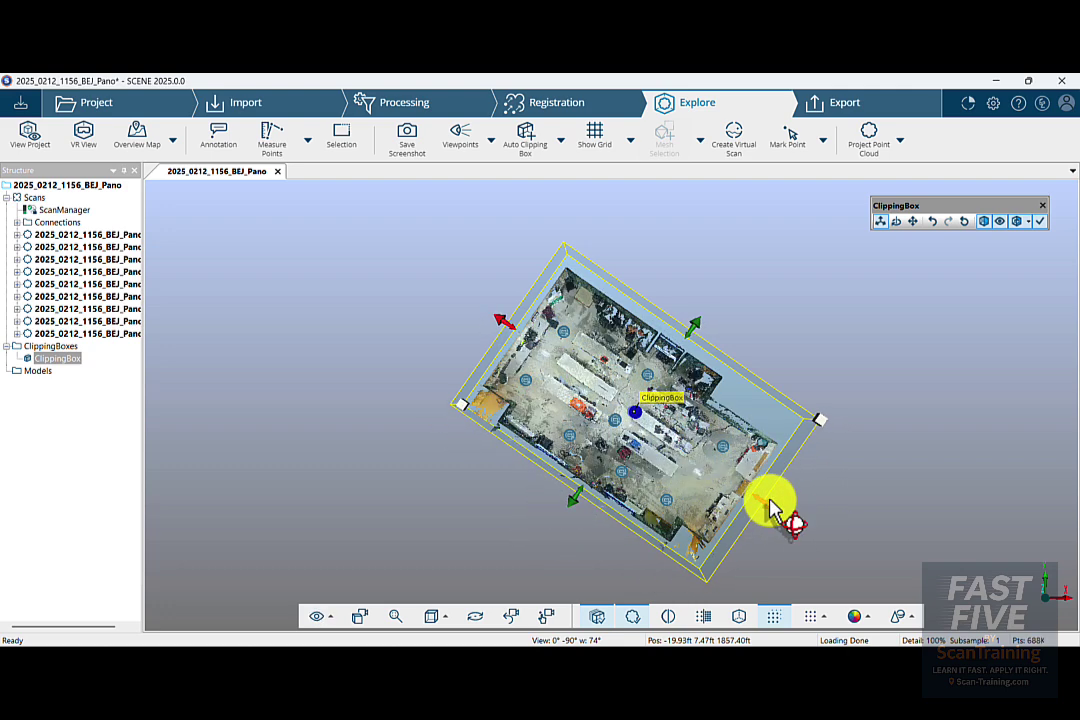
pyautogui.moveTo(703, 325); pyautogui.dragTo(501, 325)
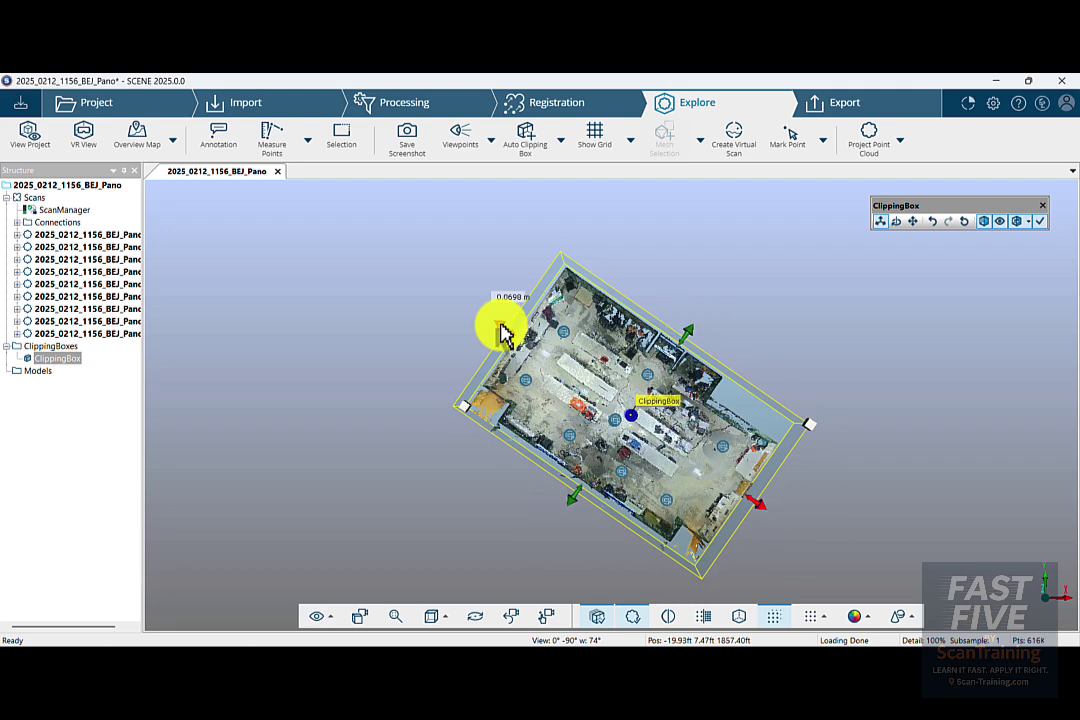
# - Hide the clipping box outline, rename the box to Main, and start sharing changes
pyautogui.click(998, 222)
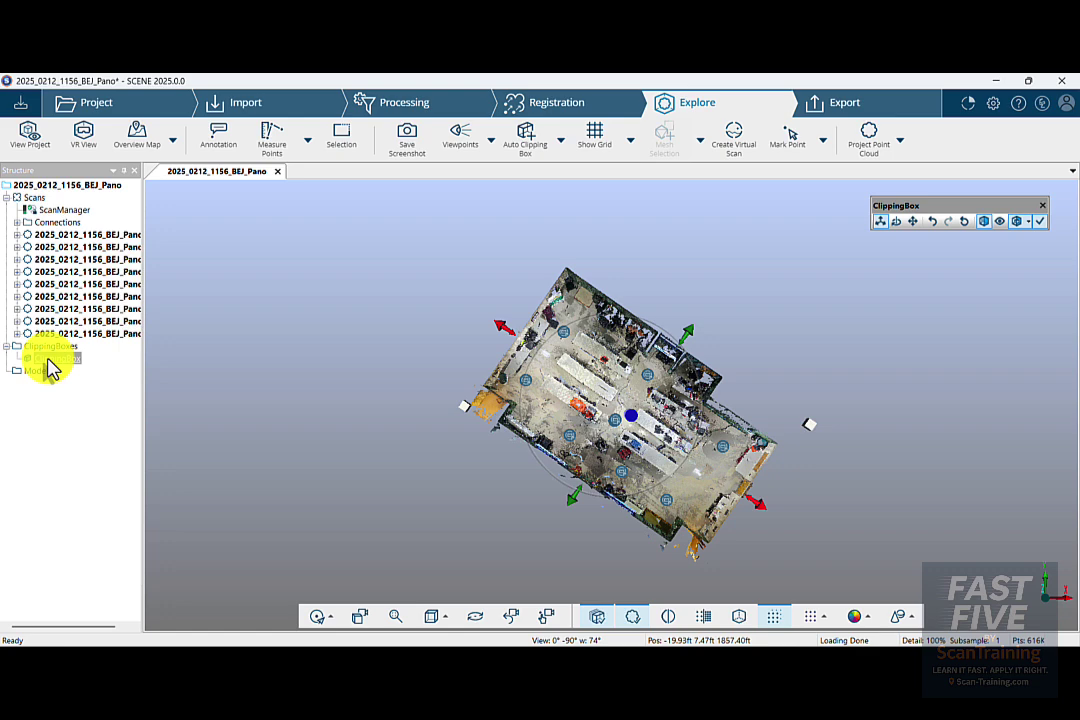
pyautogui.rightClick(47, 358)
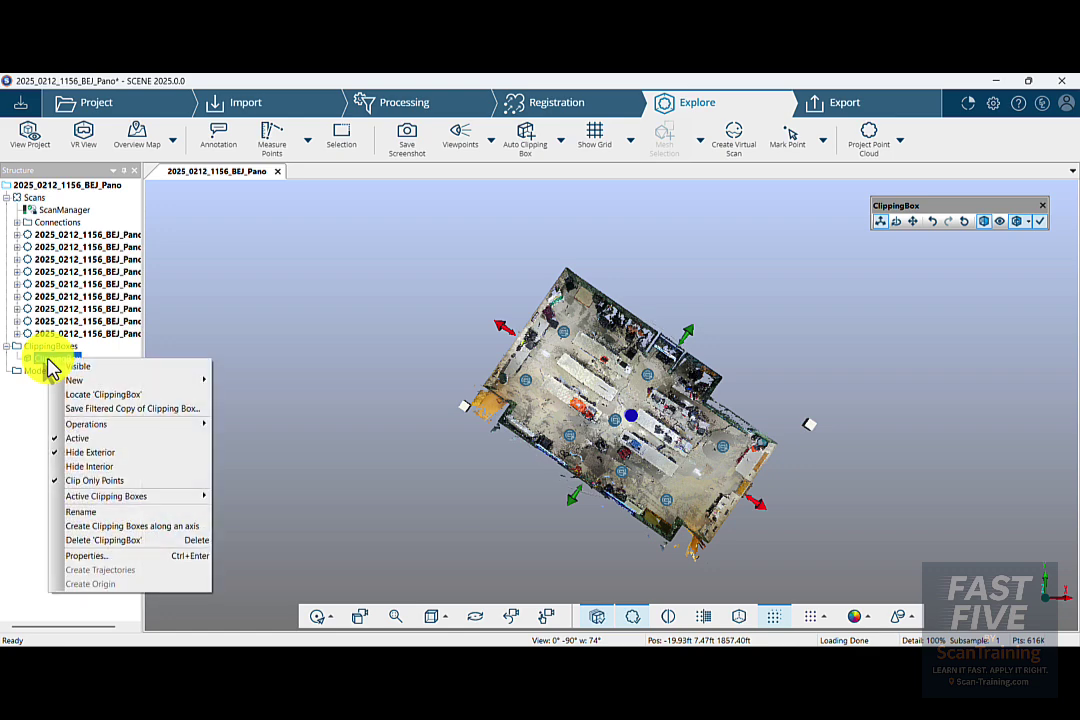
pyautogui.click(148, 513)
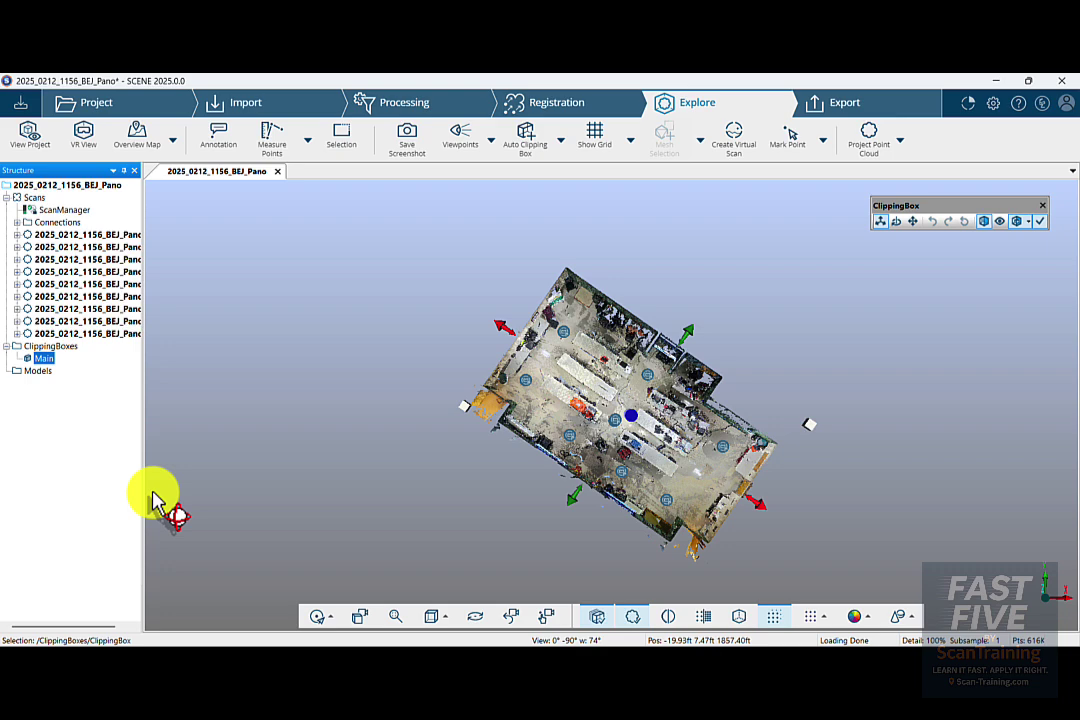
pyautogui.click(18, 106)
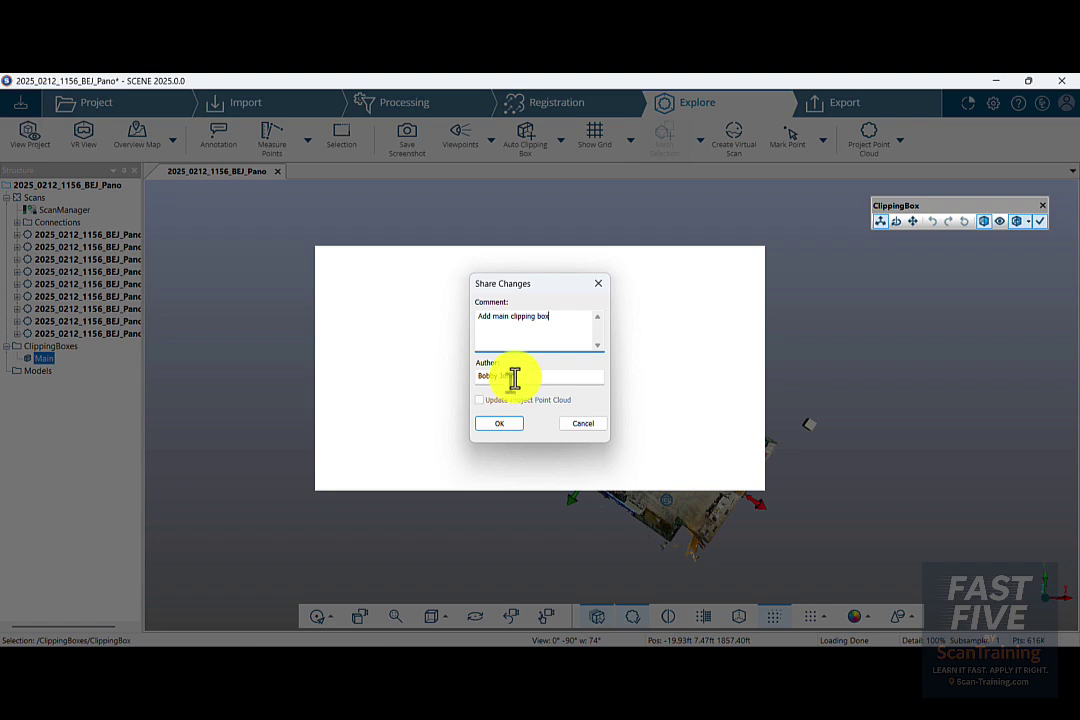
# - Share the changes as revision 4 with comment 'Add main clipping box', then view the room tilted in 3D
pyautogui.click(503, 424)
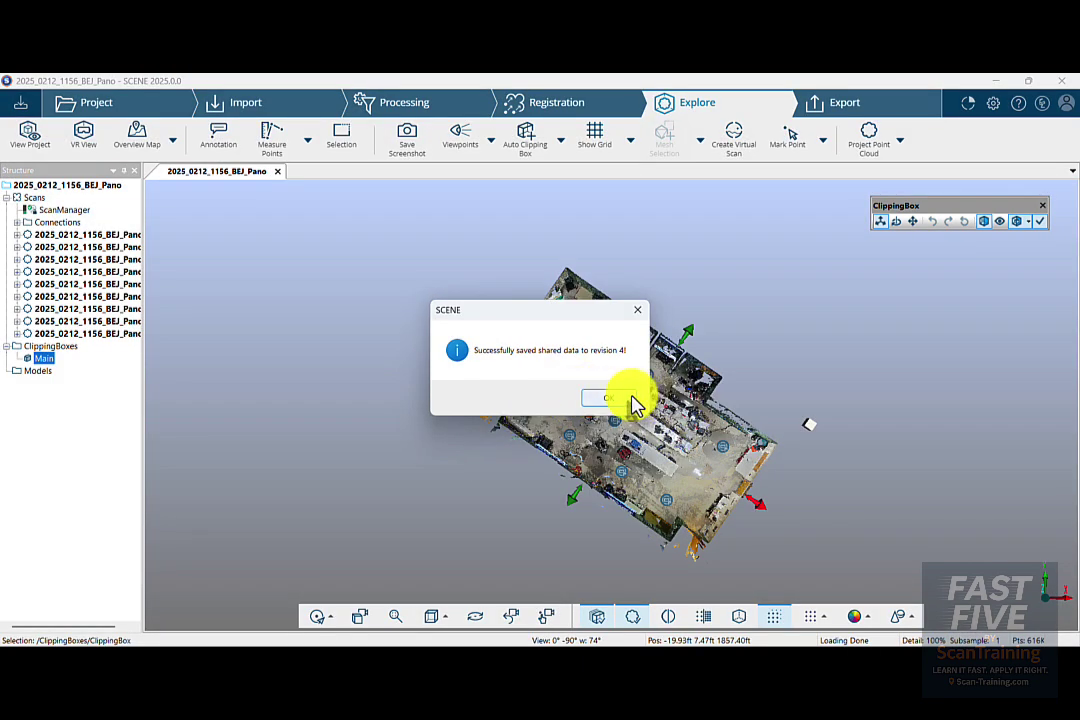
pyautogui.click(631, 399)
pyautogui.moveTo(815, 458); pyautogui.dragTo(618, 410)
pyautogui.scroll(5, 620, 405)
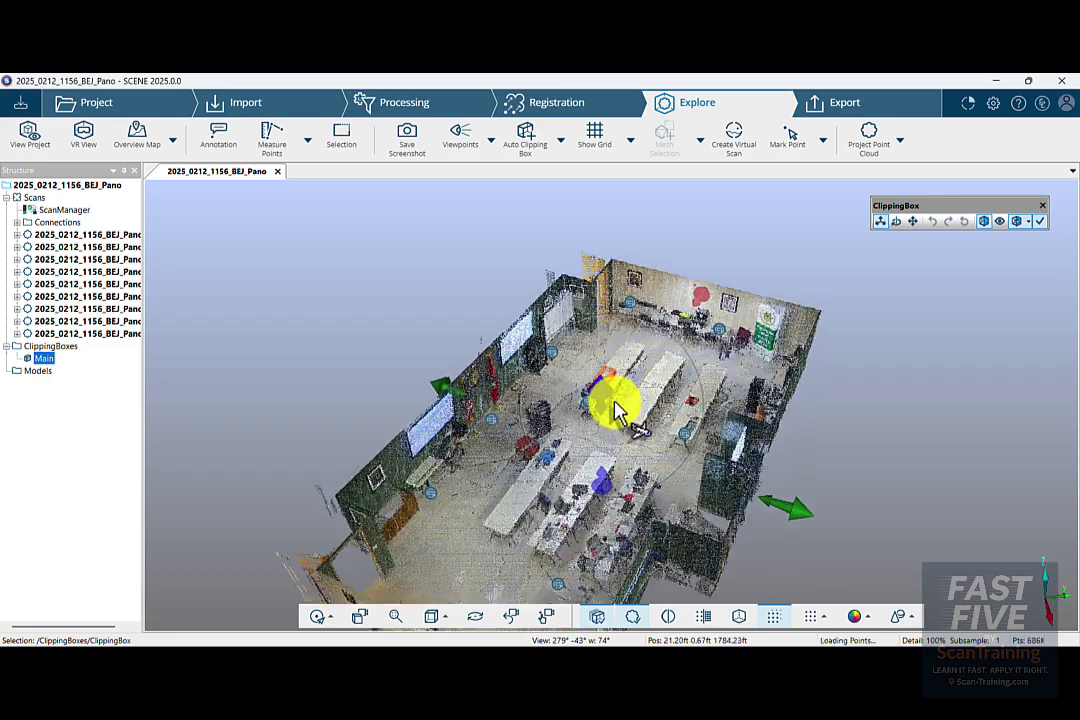
pyautogui.scroll(2, 620, 410)
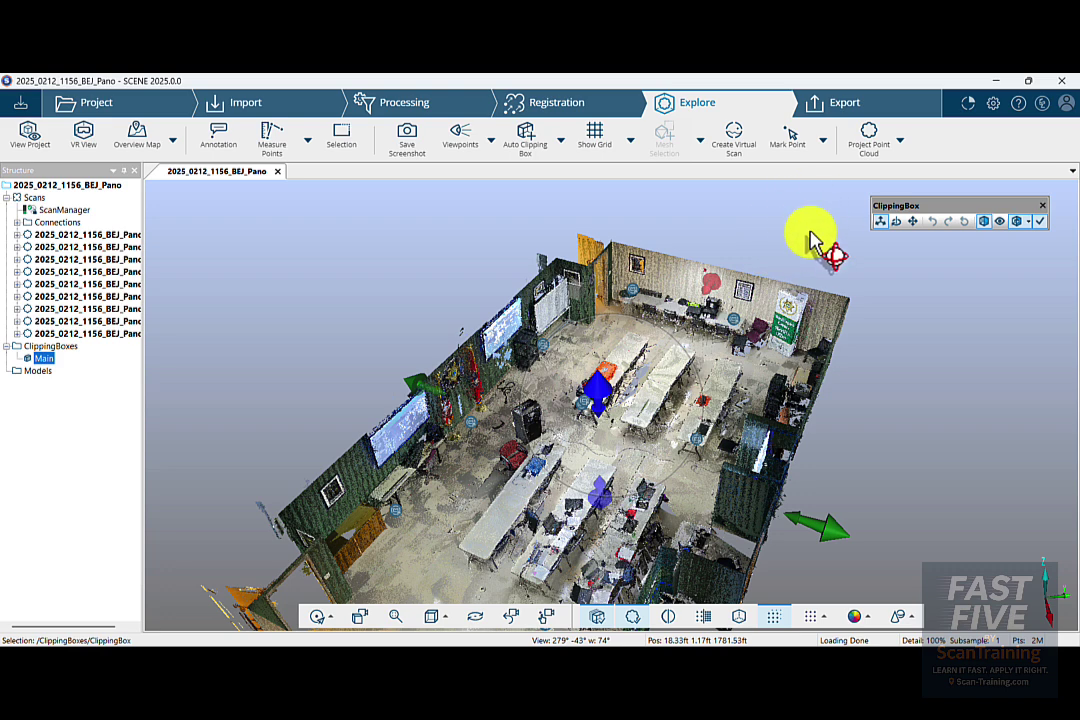
# - Create the project point cloud with default filter settings and acknowledge completion
pyautogui.click(875, 152)
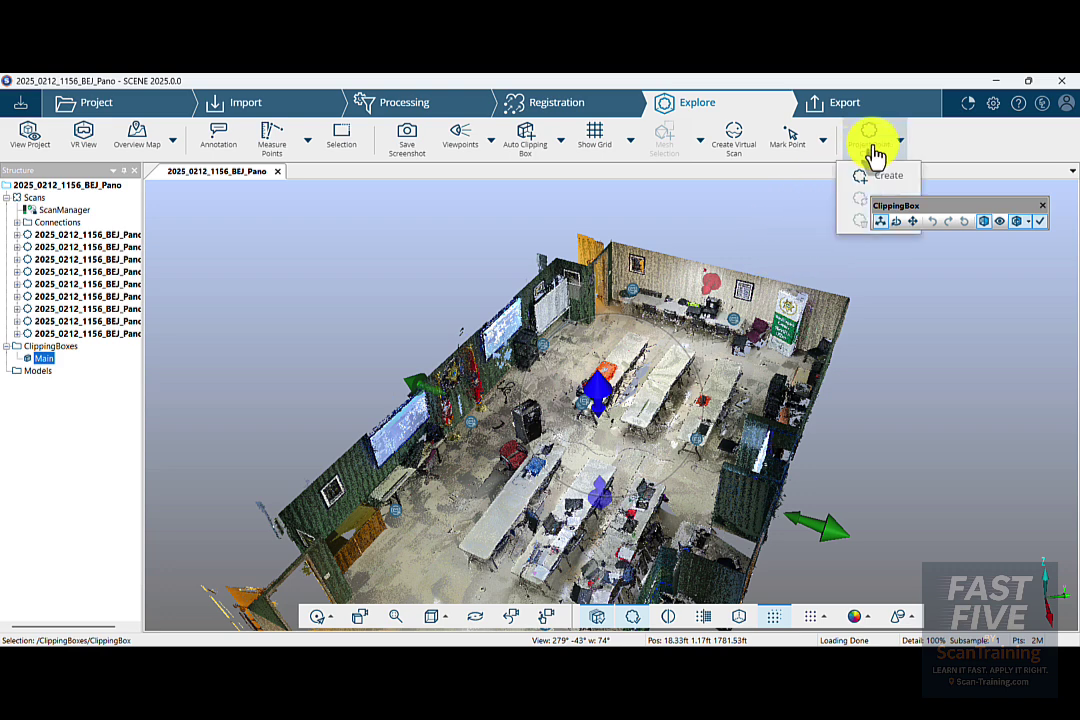
pyautogui.click(862, 175)
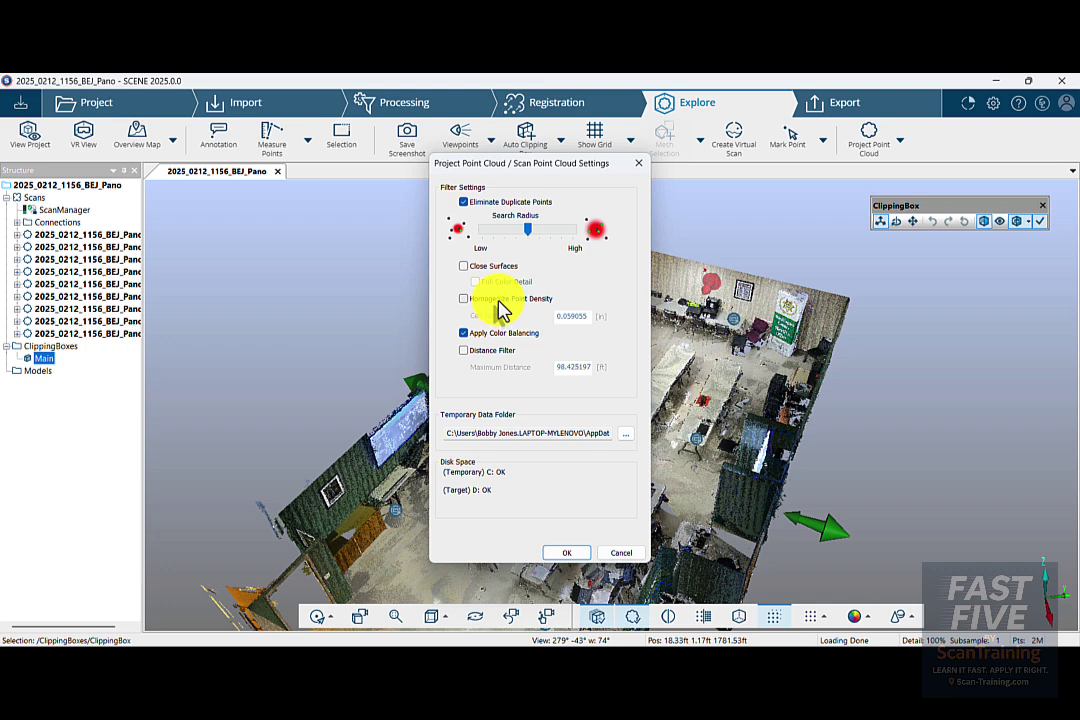
pyautogui.press('Return')
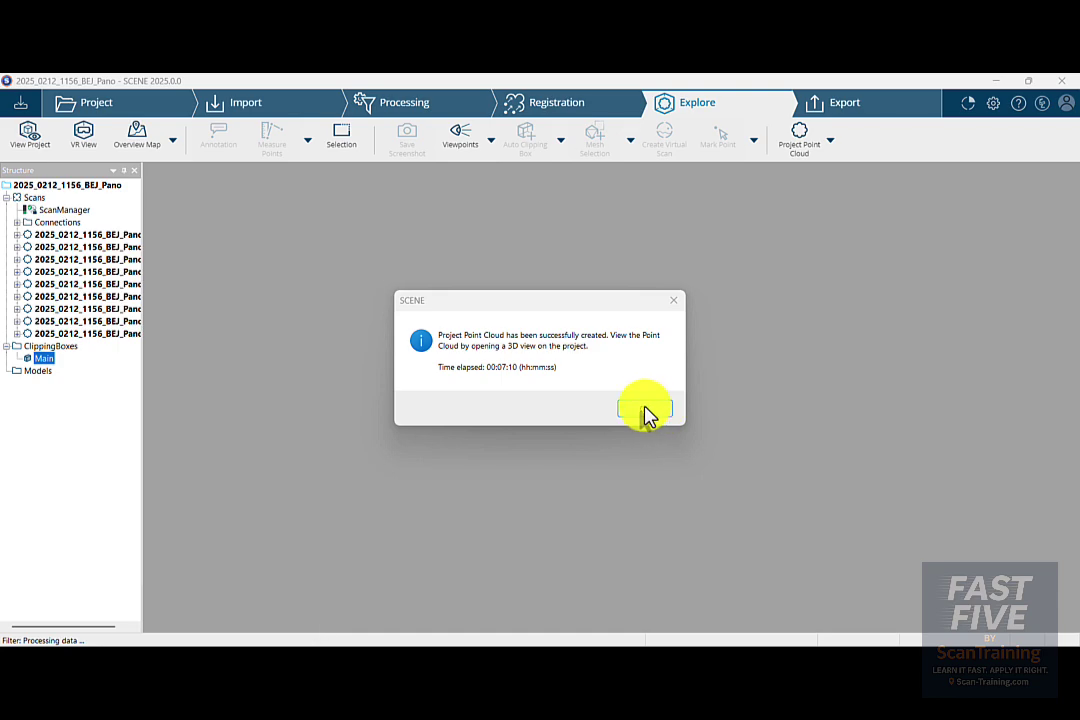
pyautogui.click(645, 410)
# - View the project point cloud in 3D, orbiting and zooming around the room
pyautogui.click(30, 135)
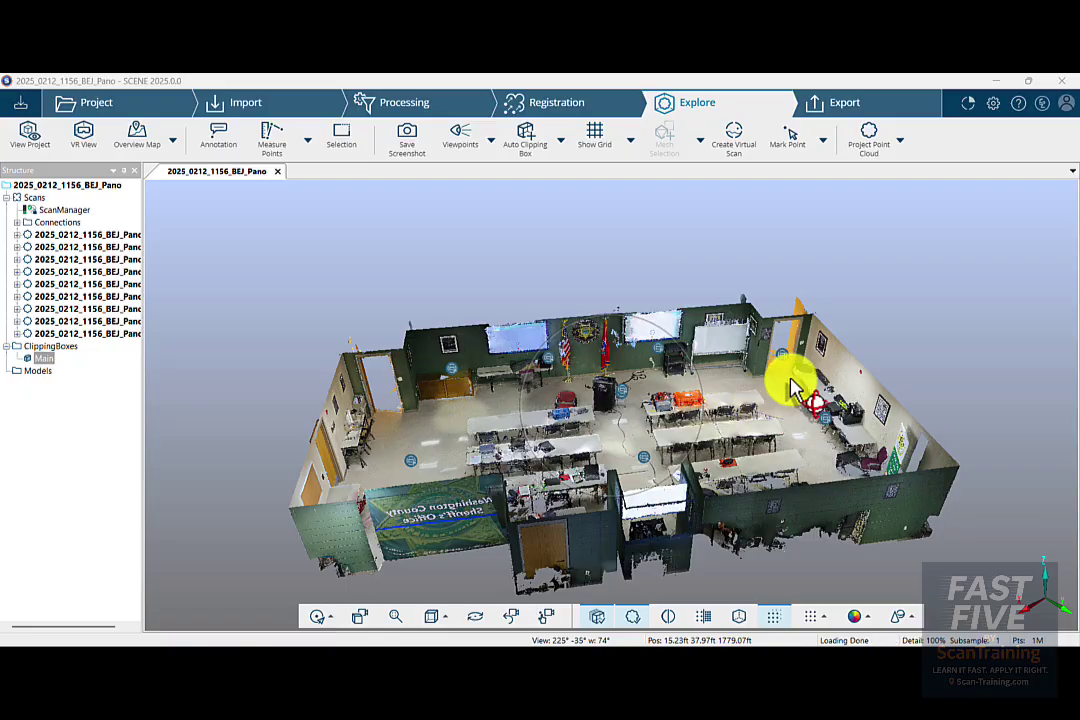
pyautogui.moveTo(790, 388); pyautogui.dragTo(687, 622)
pyautogui.scroll(5, 668, 424)
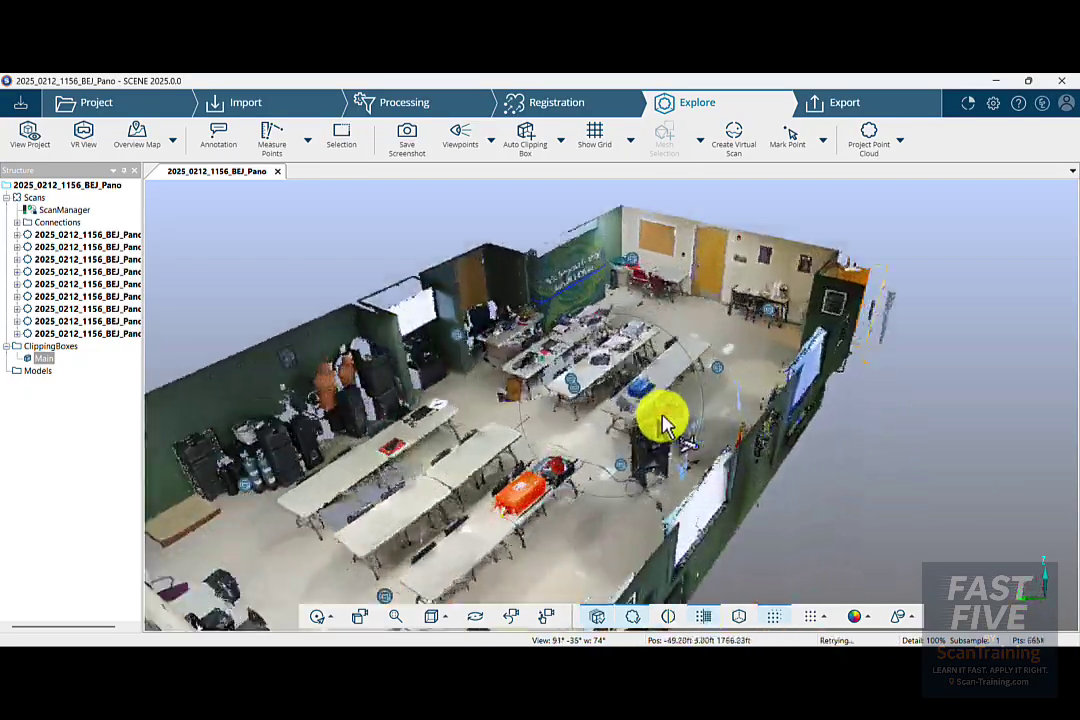